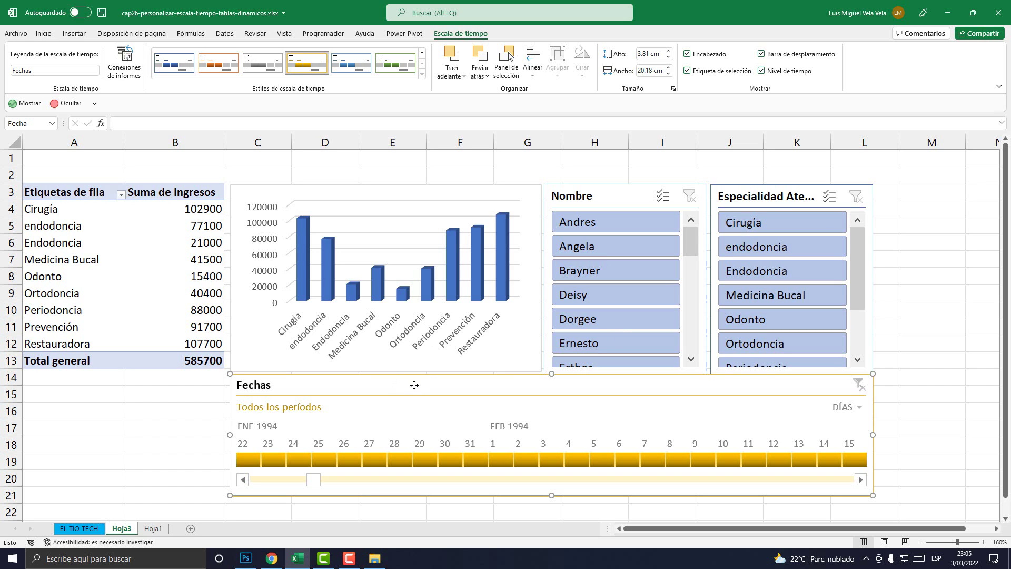
- Reposition the Fechas timeline directly beneath the column chart and both slicers, around rows 13–20
mouse_move(414, 385)
left_mouse_down()
mouse_move(395, 276)
mouse_move(443, 255)
left_mouse_up()
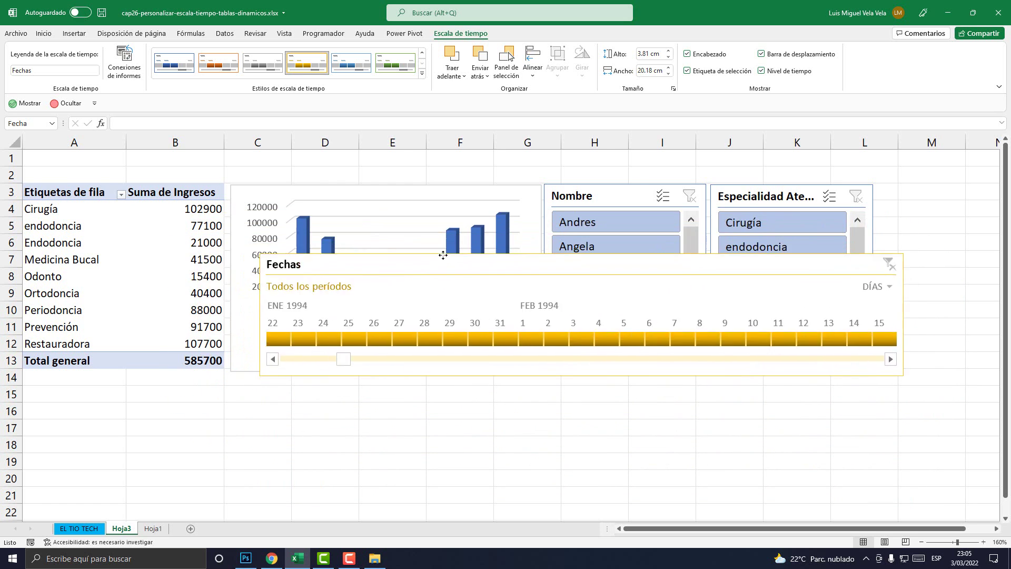
mouse_move(443, 255)
left_mouse_down()
mouse_move(411, 385)
mouse_move(403, 366)
left_mouse_up()
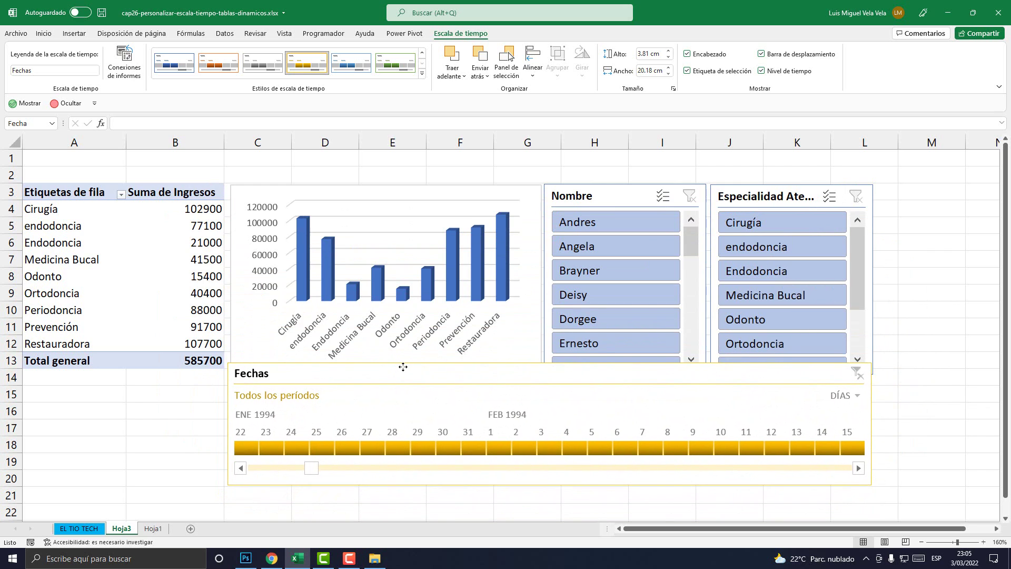
left_click_drag(403, 367, 405, 388)
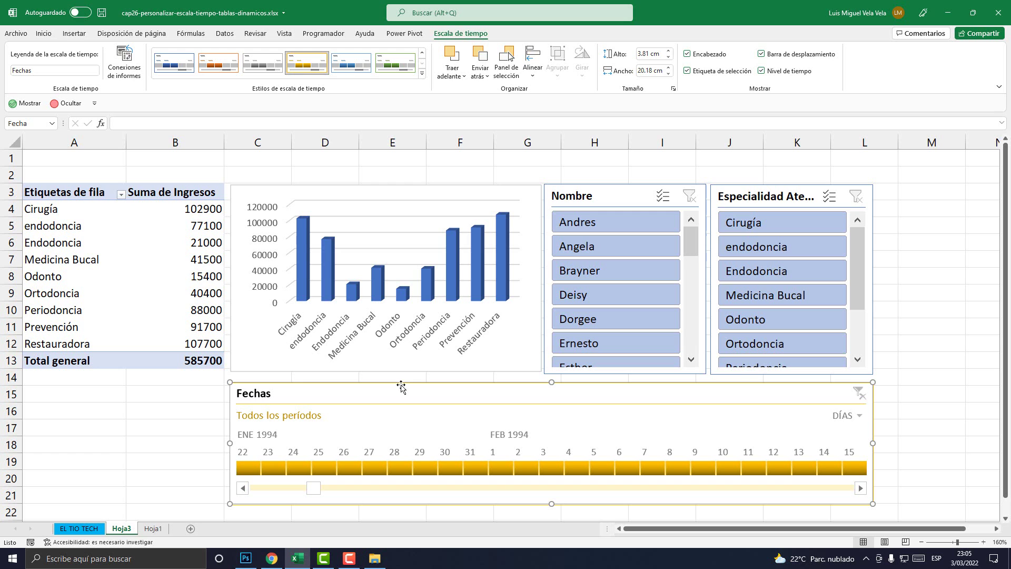
left_click_drag(401, 387, 401, 363)
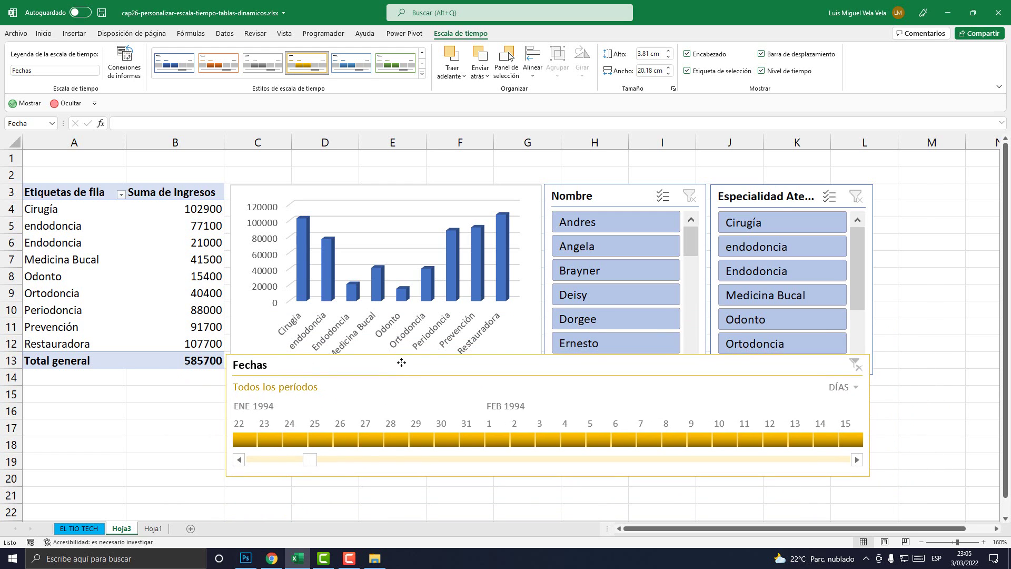
- Launch Notepad via the 'bloc' search and set its font size to 48
left_click(150, 557)
type("bloc")
key("Return")
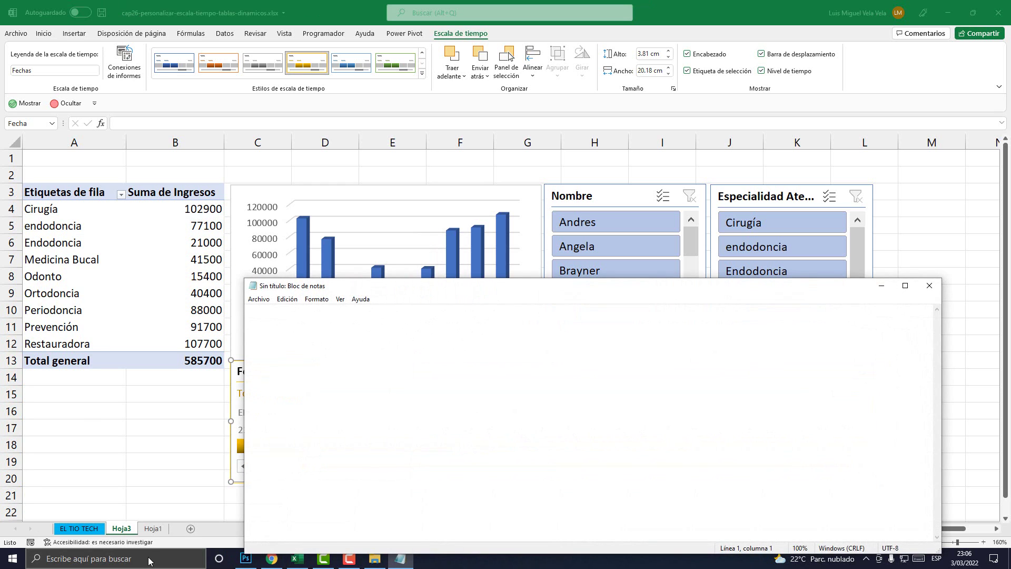
left_click(317, 298)
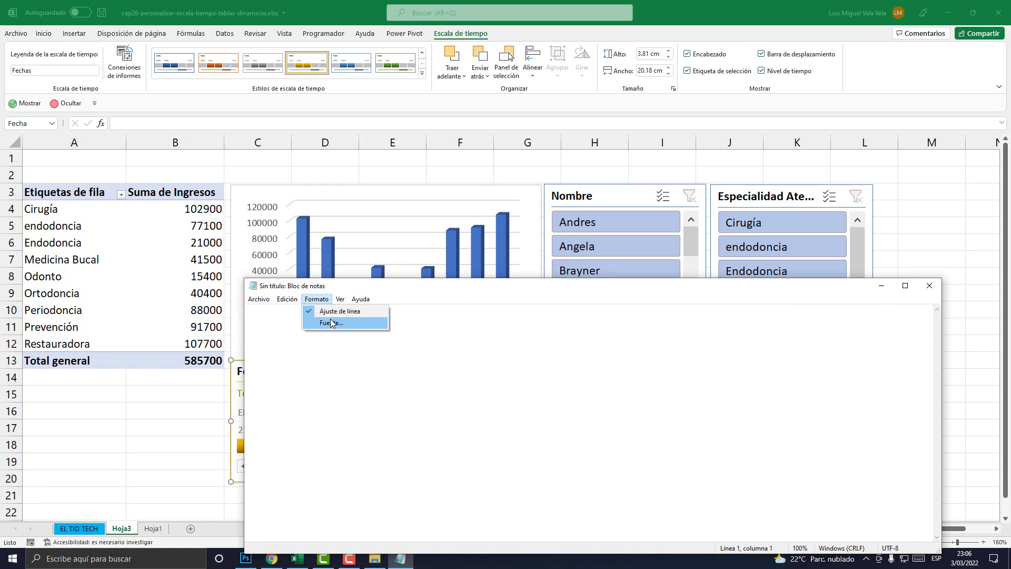
left_click(331, 323)
left_click(455, 381)
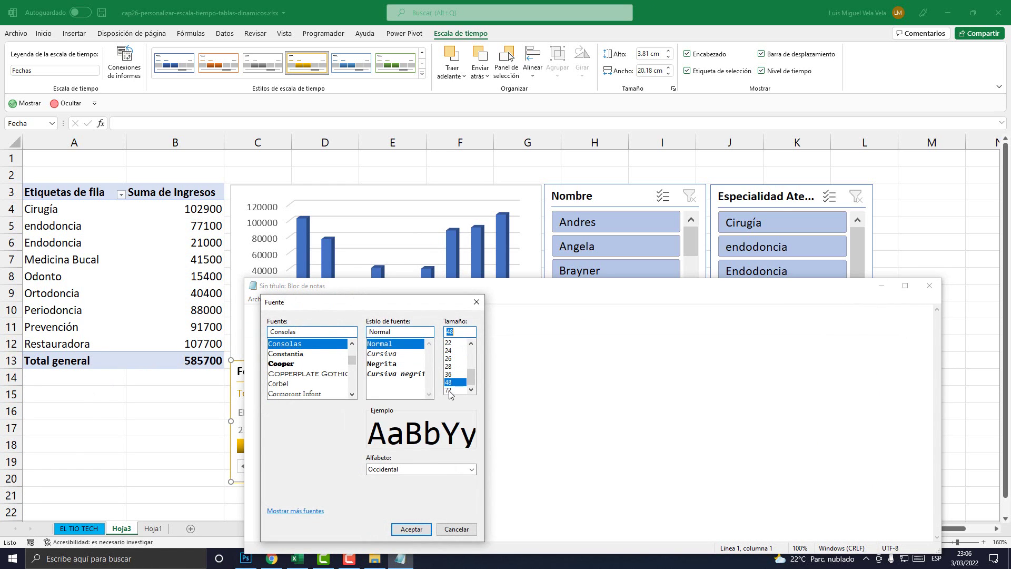
left_click(411, 529)
- Write '1.- Tener una tabla dinámica' and '2.- Es tener el campo de Fecha', highlighting each line
type("1.- ")
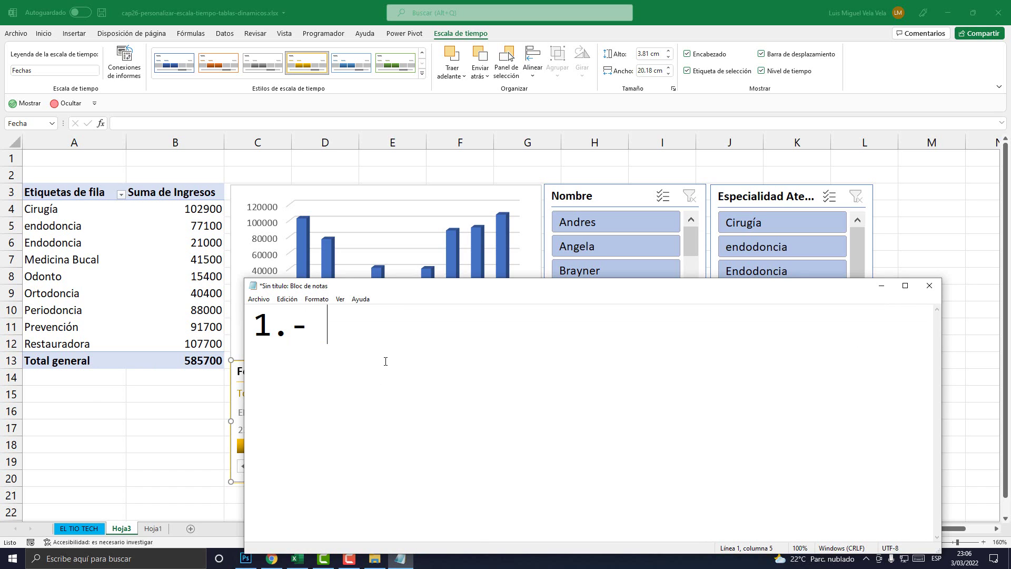
type("Tener una tabla d")
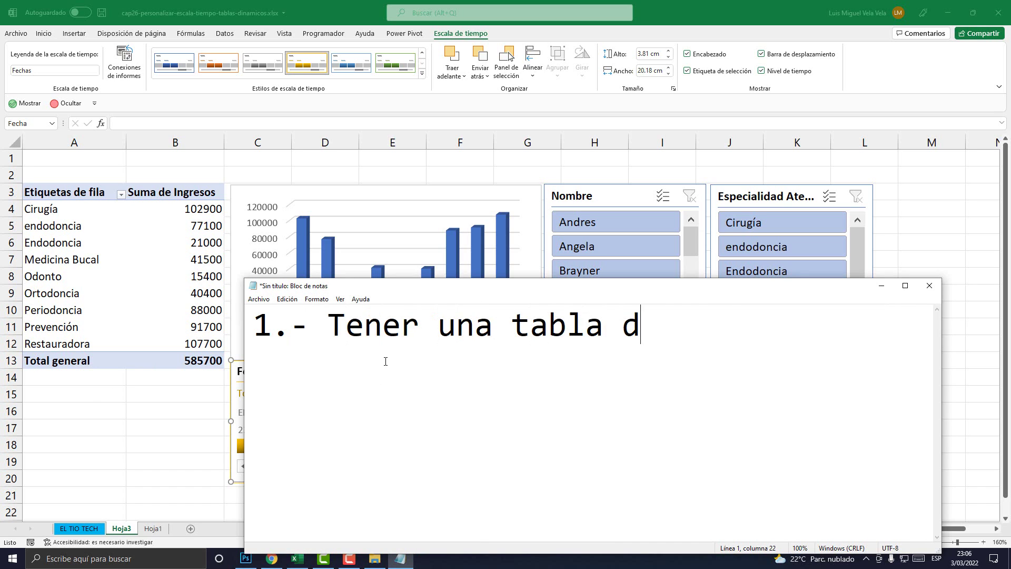
type("iná ica")
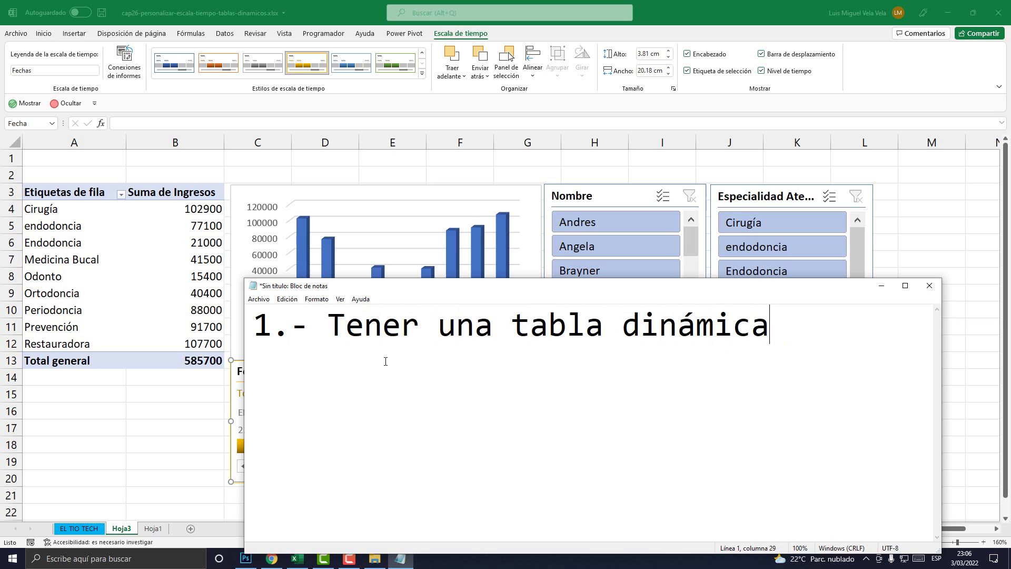
key("Return")
type("2.- E")
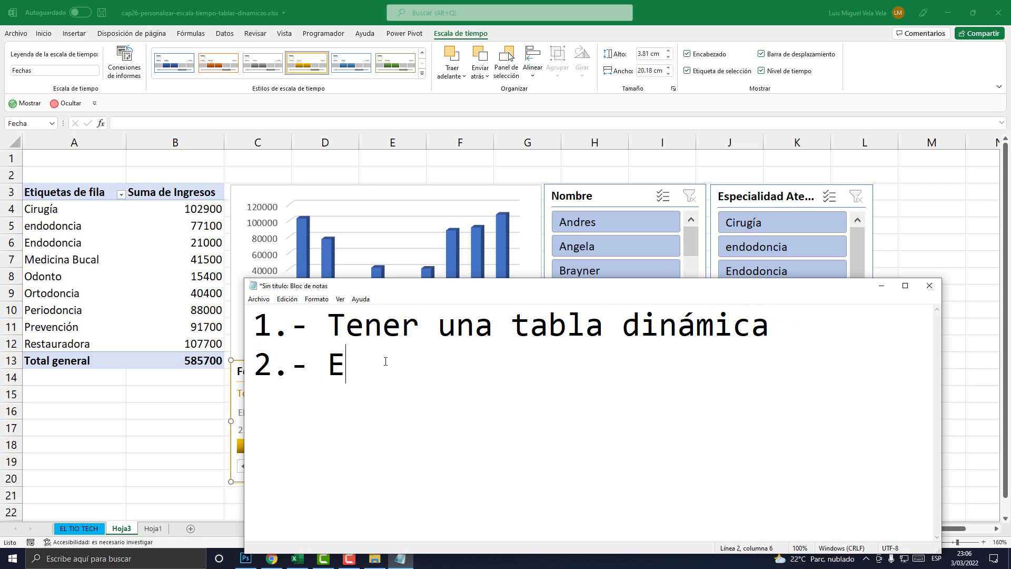
type("s tener el campo de ")
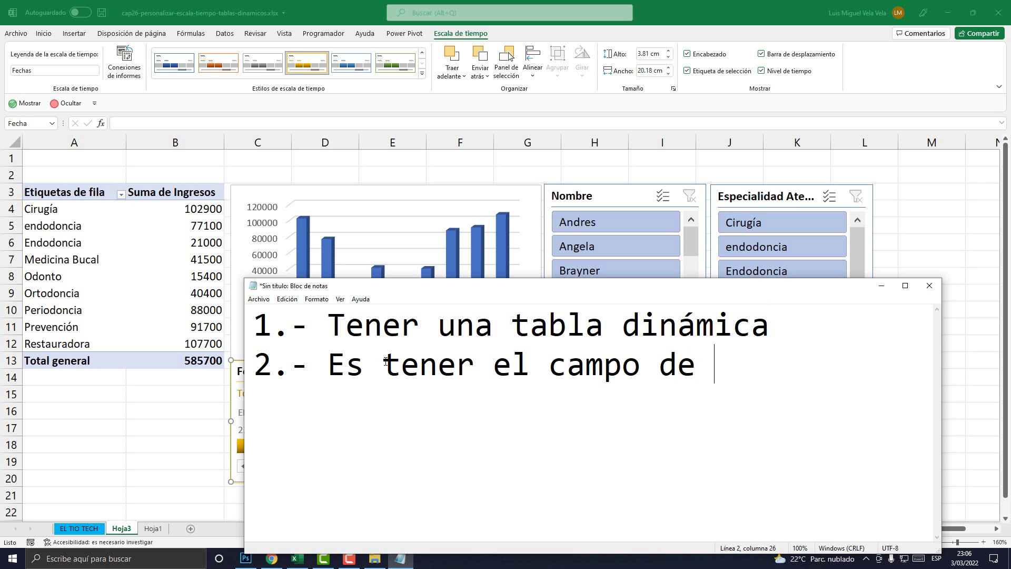
type("Fecha")
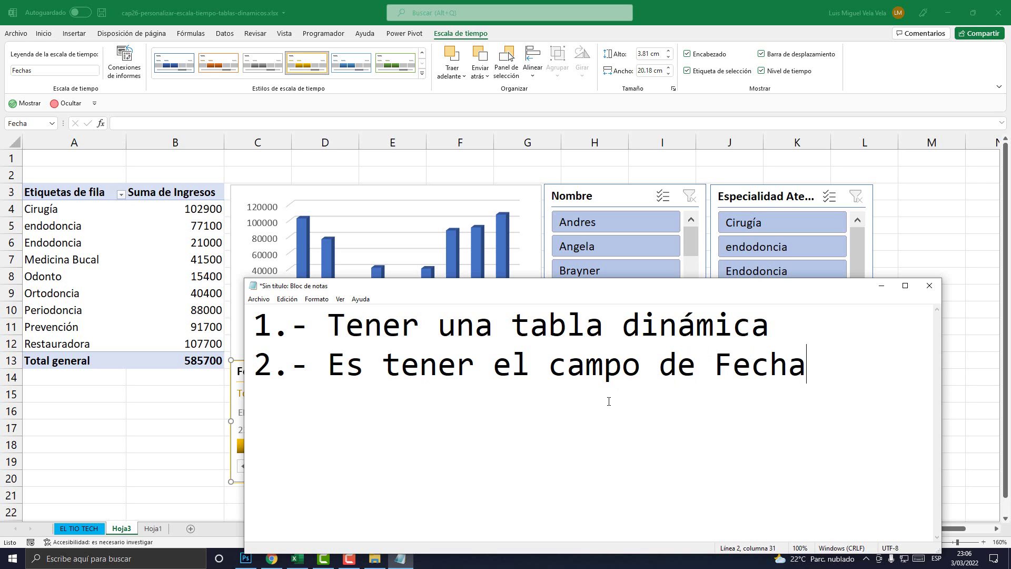
left_click_drag(783, 330, 228, 332)
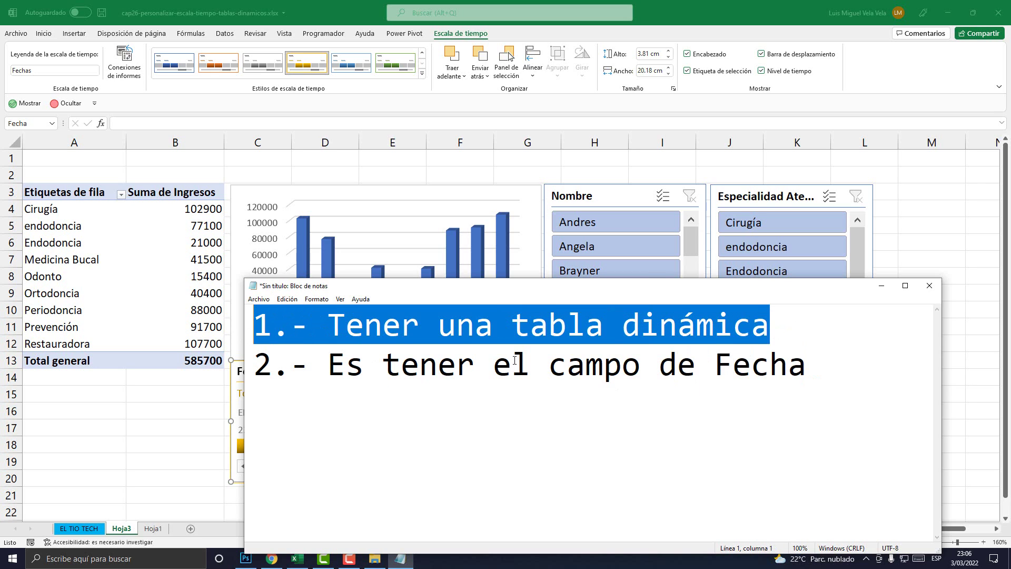
left_click_drag(581, 294, 537, 274)
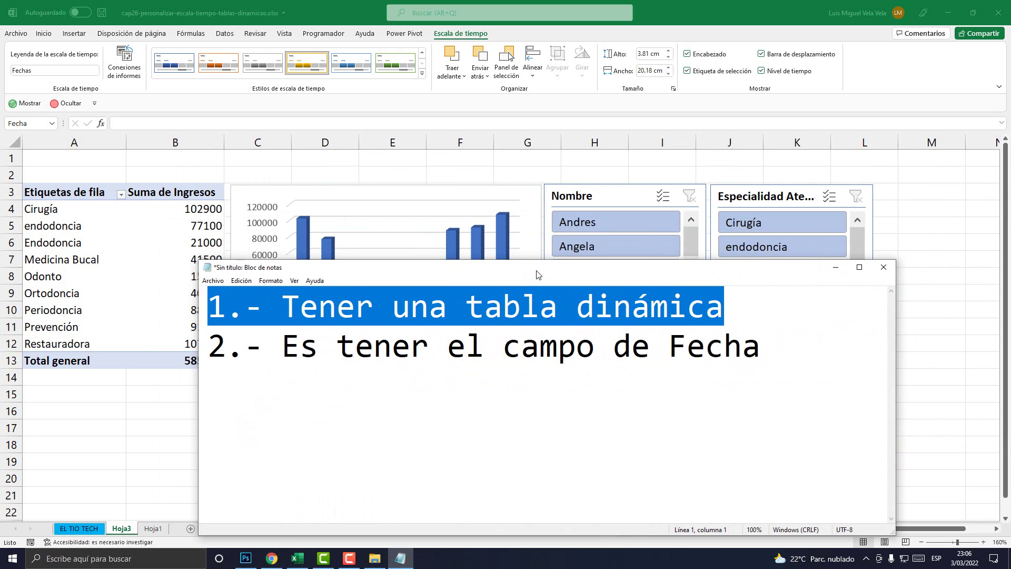
left_click_drag(777, 347, 209, 346)
- On Hoja1, fill the Fecha column D yellow, then return to the Hoja3 dashboard
key("alt+Tab")
left_click(153, 528)
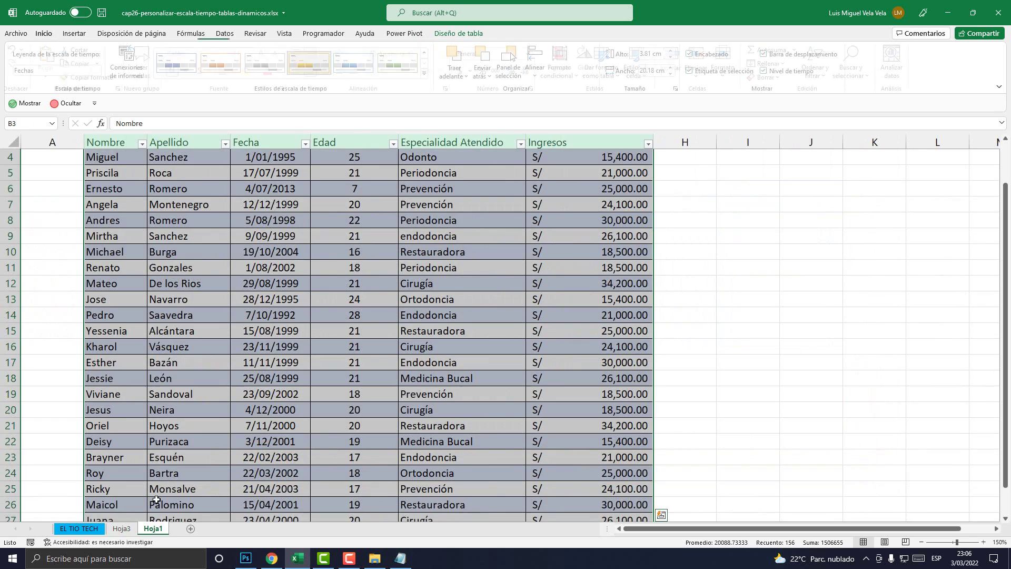
scroll(338, 418, "up", 3, "ctrl")
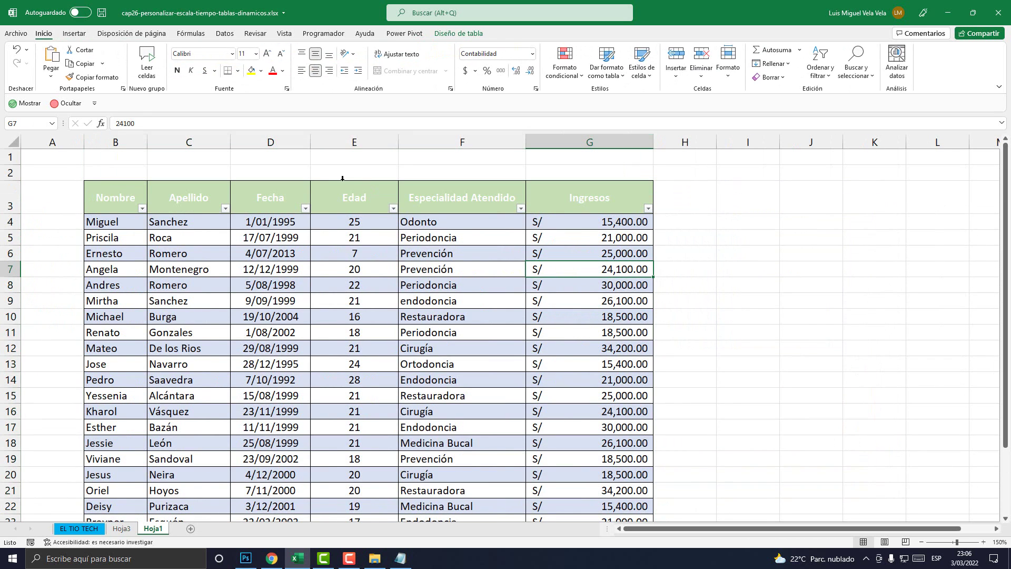
left_click(271, 142)
left_click(253, 71)
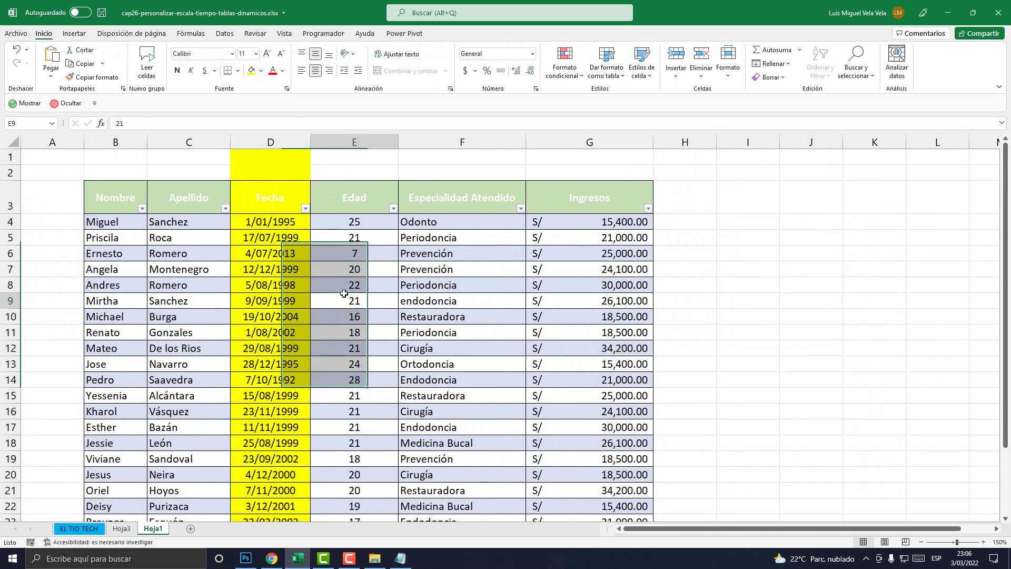
left_click(347, 300)
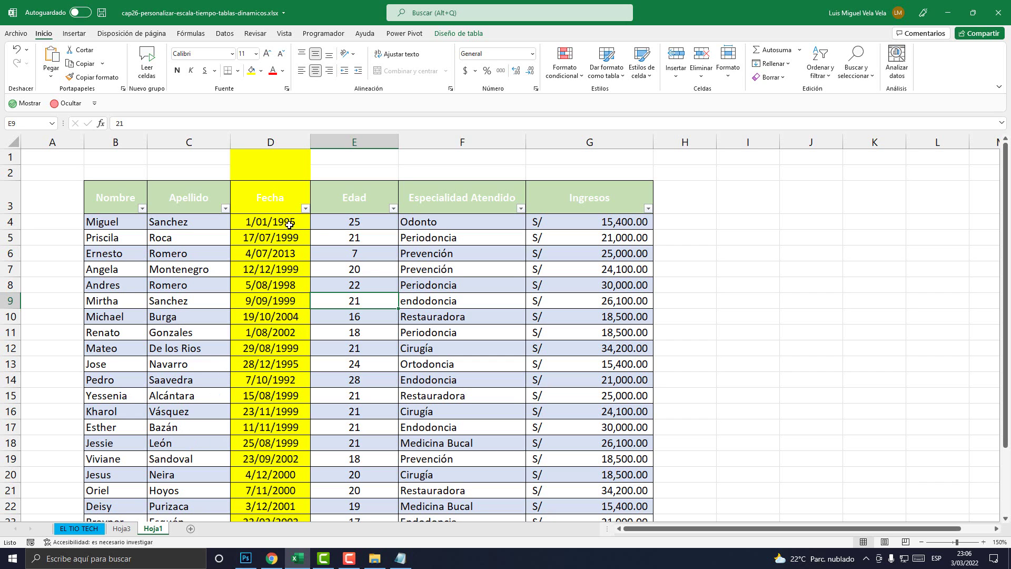
left_click_drag(290, 224, 295, 333)
left_click(120, 528)
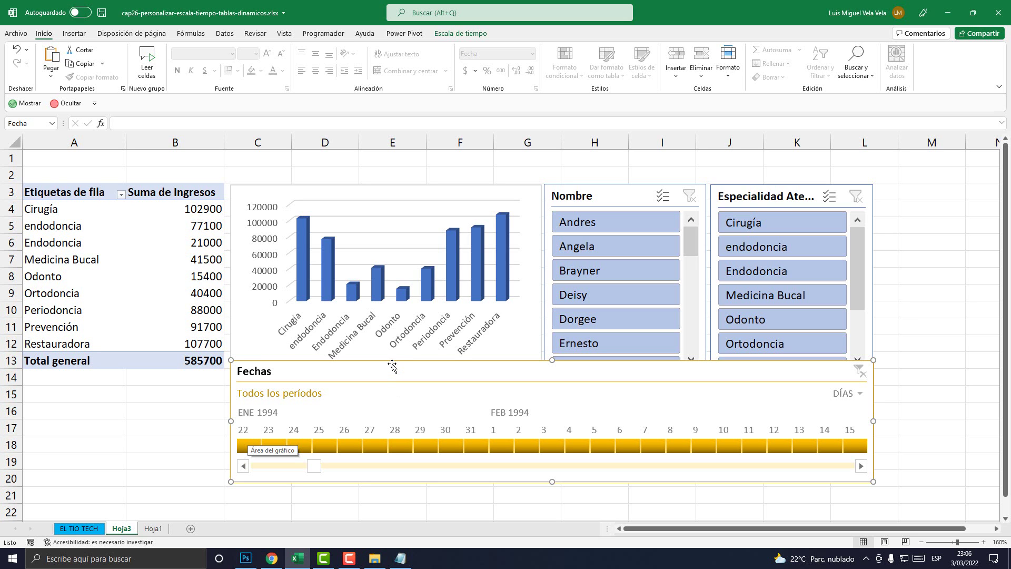
- Delete the old Fechas timeline and select a cell inside the pivot table
left_click_drag(392, 365, 347, 248)
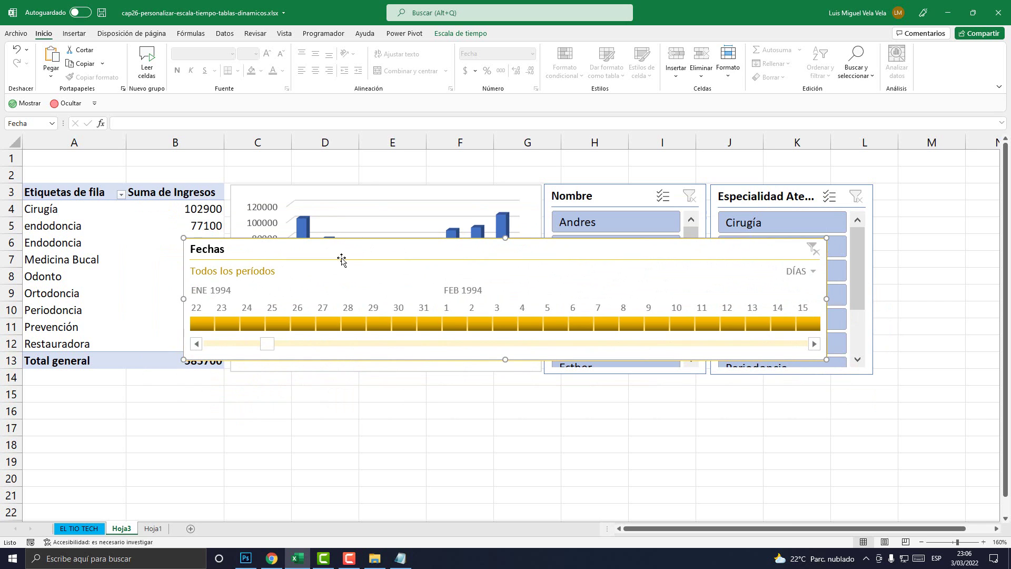
key("Delete")
left_click(131, 237)
left_click(88, 246)
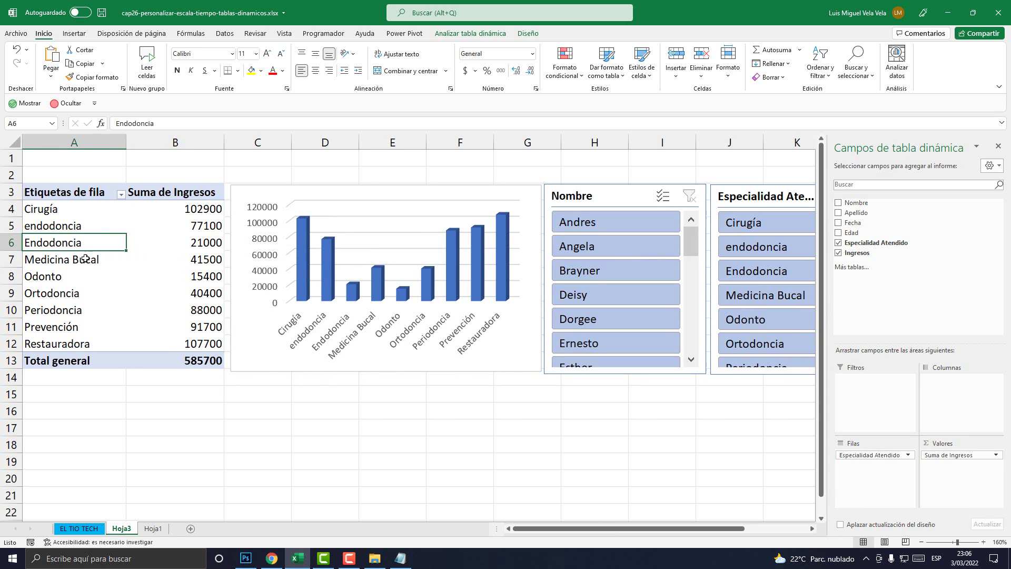
left_click(106, 260)
left_click(153, 261)
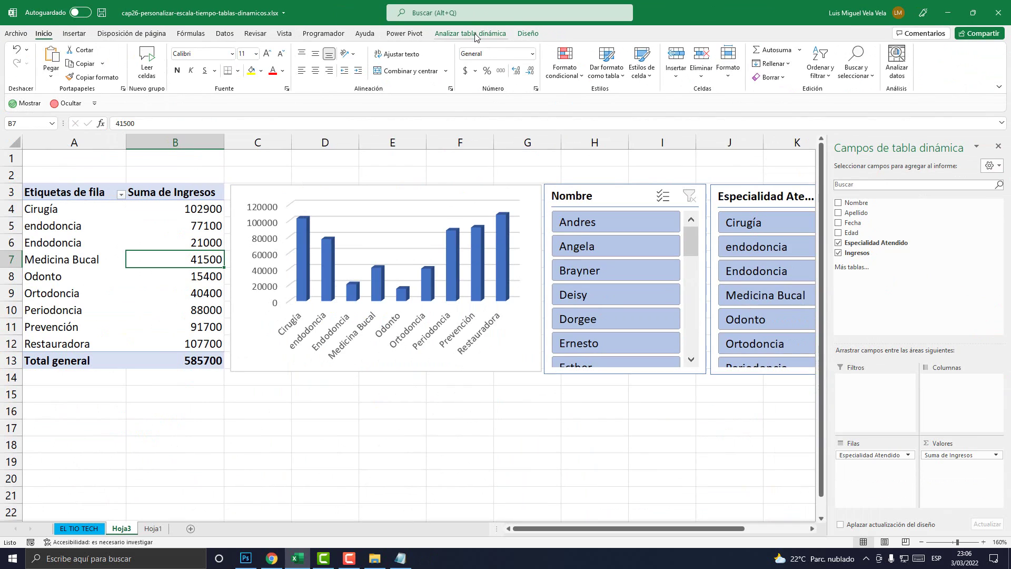
- Insert a new pivot table timeline based on the Fecha field
left_click(470, 33)
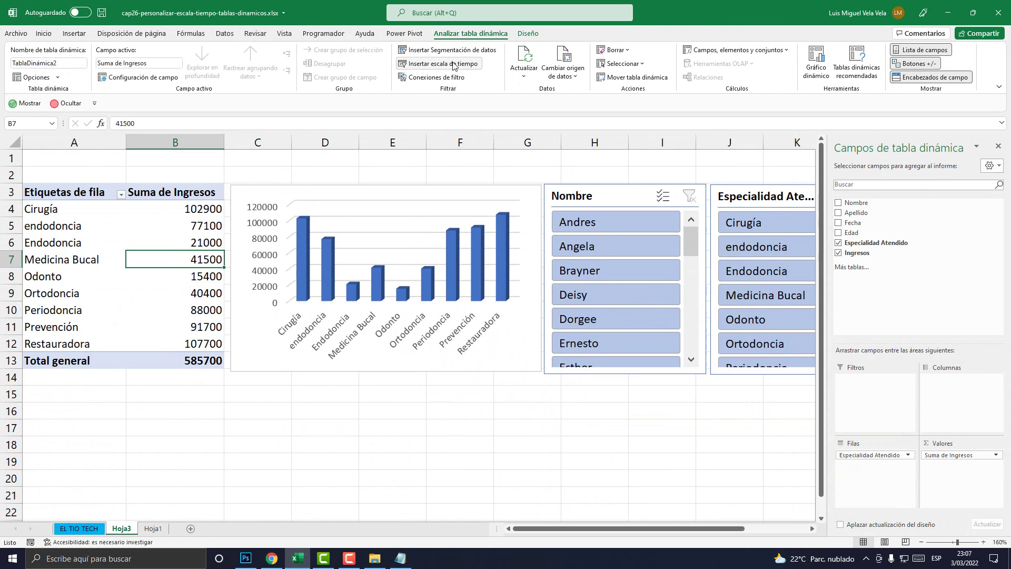
left_click(443, 64)
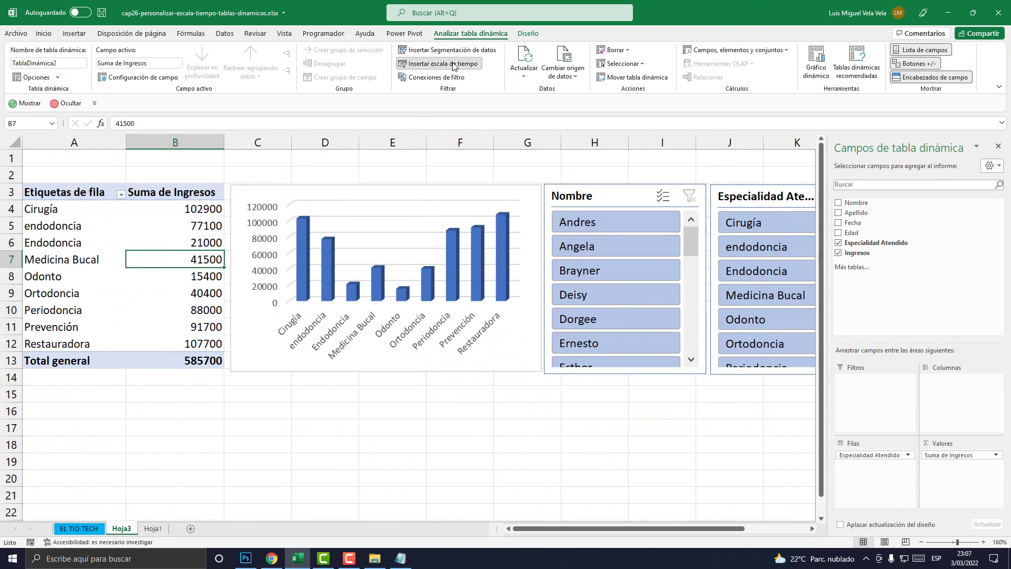
left_click(439, 227)
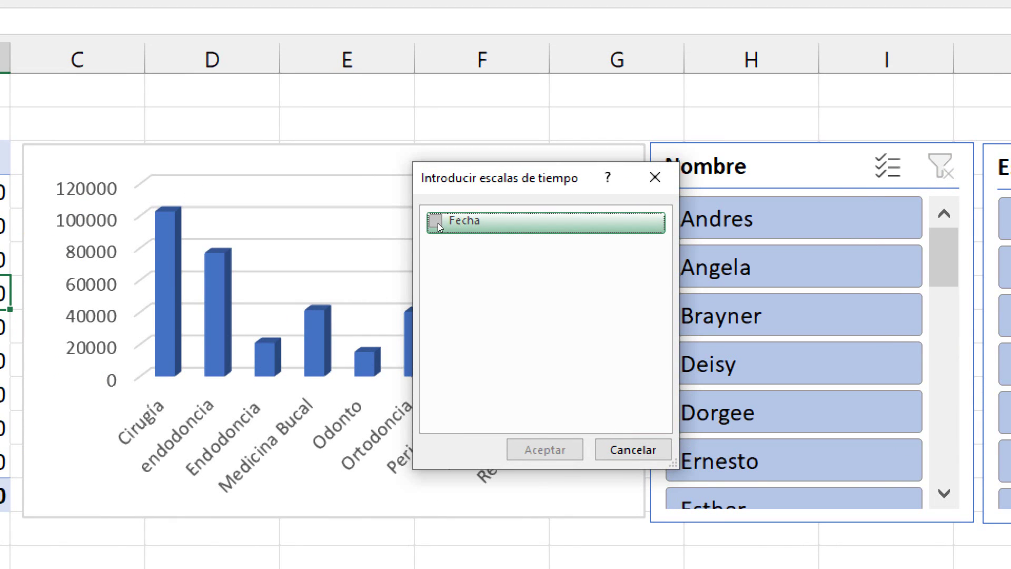
left_click(438, 224)
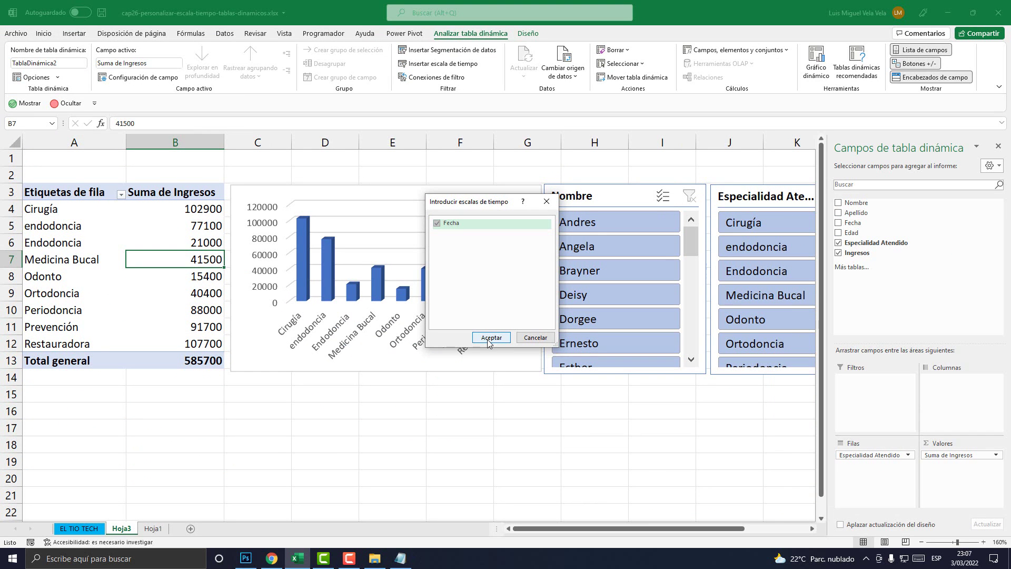
left_click(488, 336)
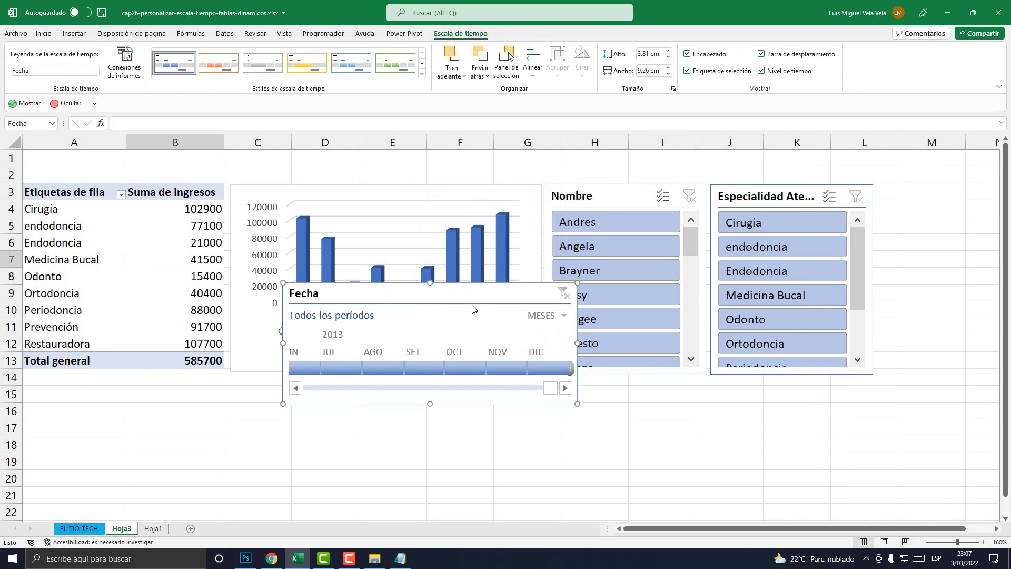
- Place the Fecha timeline under the chart and widen it to 20.2 cm across columns C–L
mouse_move(436, 291)
left_mouse_down()
mouse_move(479, 258)
mouse_move(418, 386)
left_mouse_up()
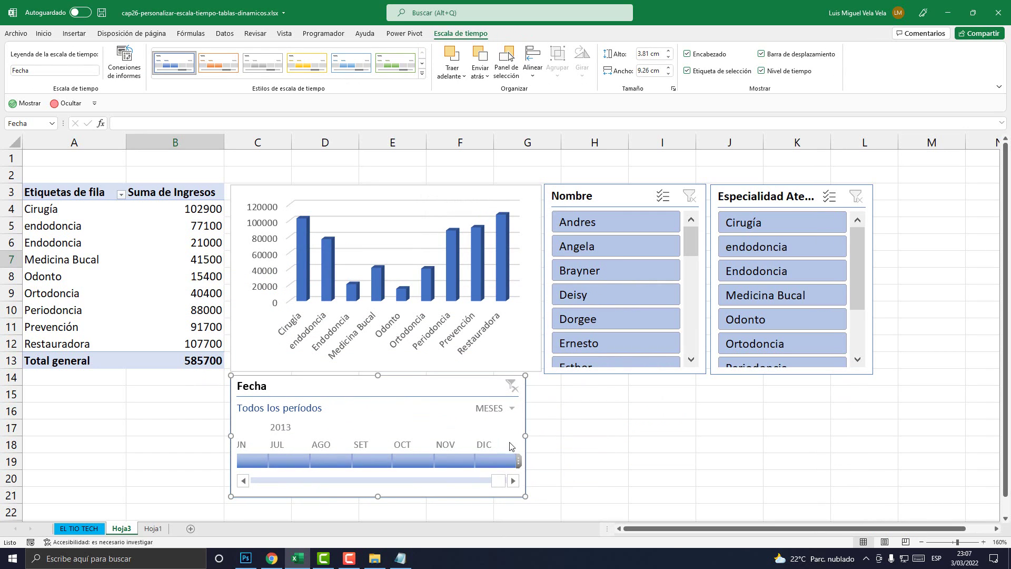
left_click_drag(525, 436, 873, 435)
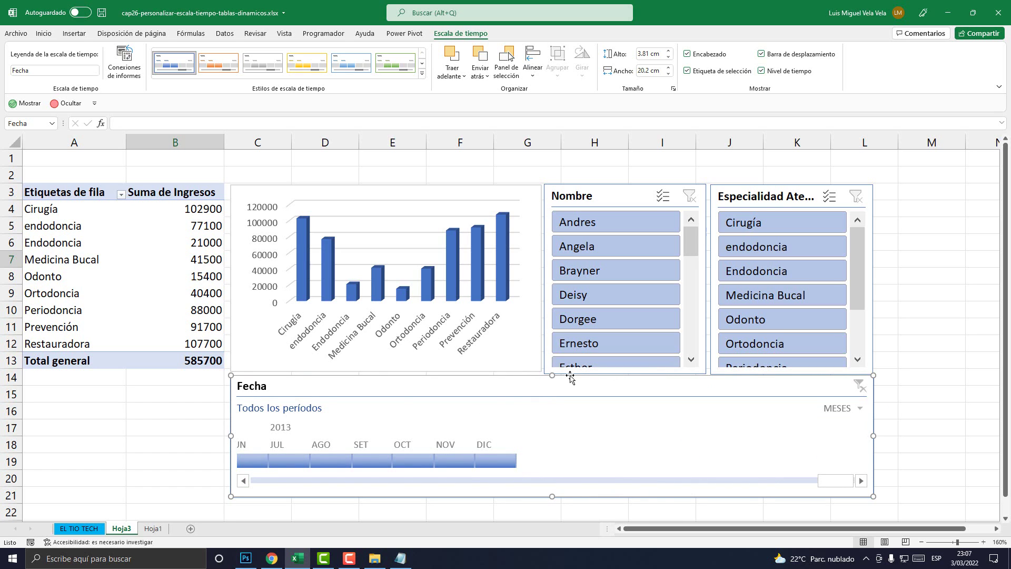
mouse_move(552, 375)
left_mouse_down()
mouse_move(551, 243)
mouse_move(540, 407)
mouse_move(552, 368)
left_mouse_up()
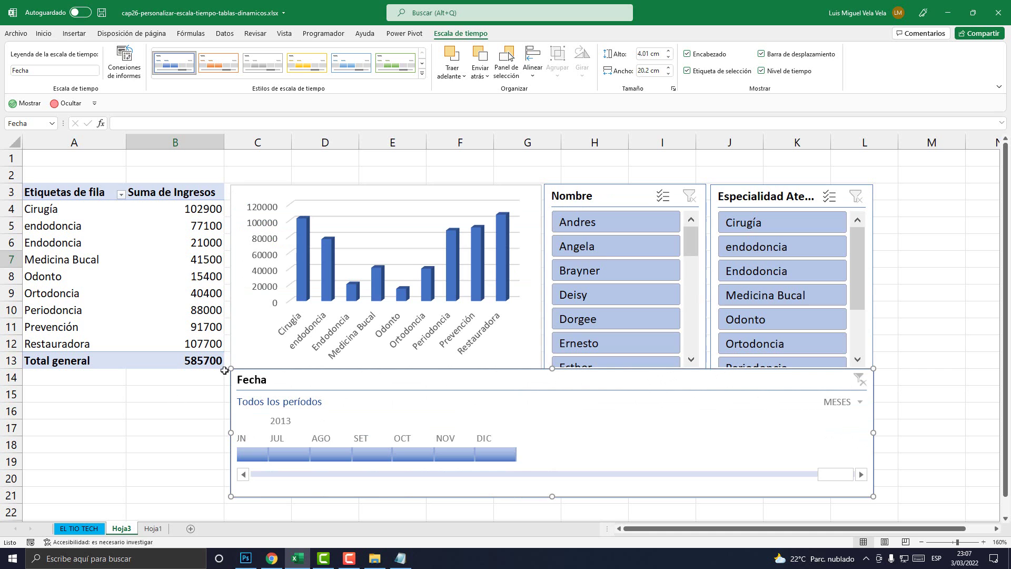
left_click_drag(330, 382, 336, 487)
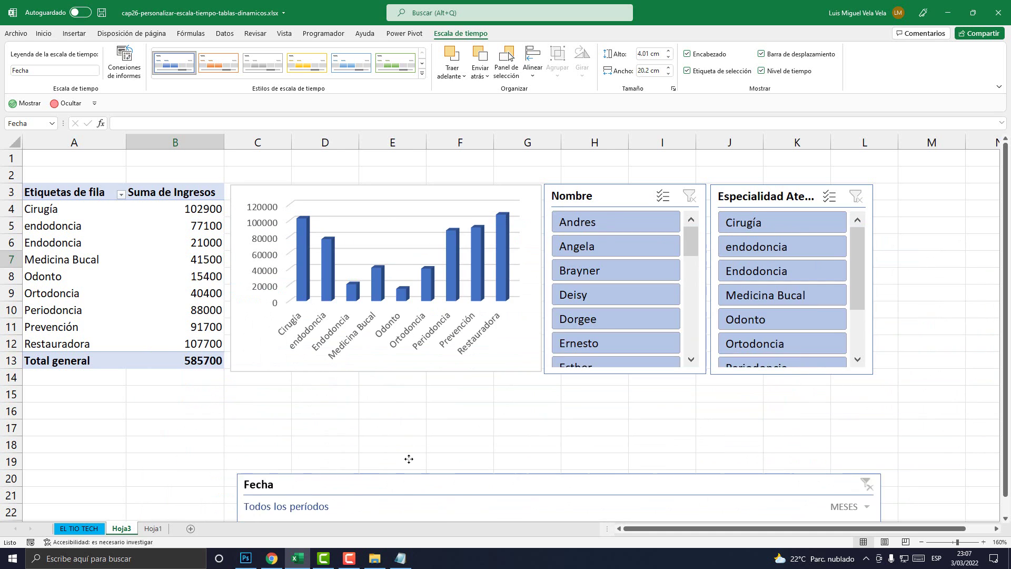
mouse_move(409, 458)
left_mouse_down()
mouse_move(334, 376)
mouse_move(330, 383)
left_mouse_up()
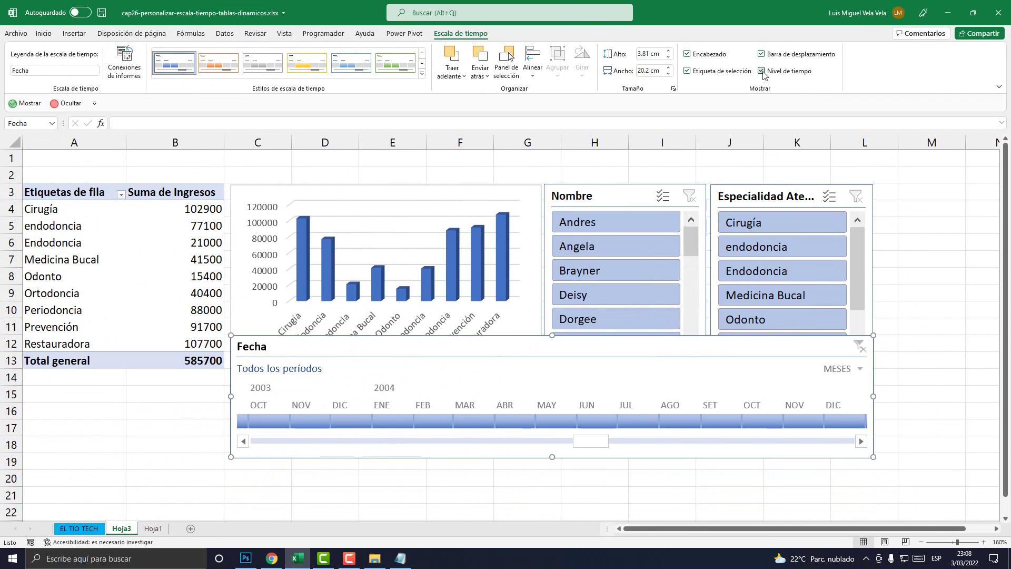
- Hide the Fecha timeline's time-level selector and scrollbar, leaving it 3.28 cm tall
left_click(740, 72)
left_click(779, 73)
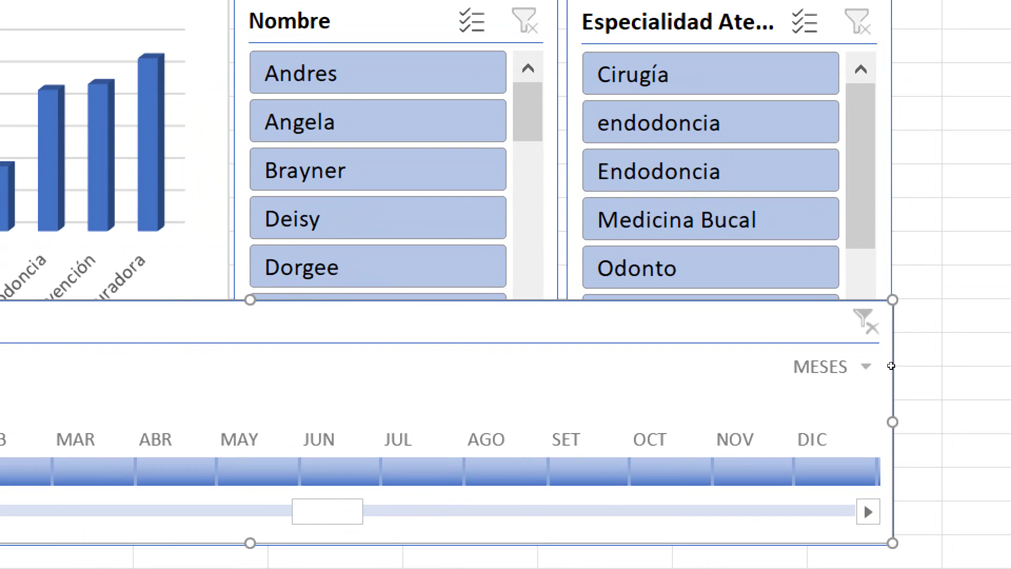
left_click(860, 368)
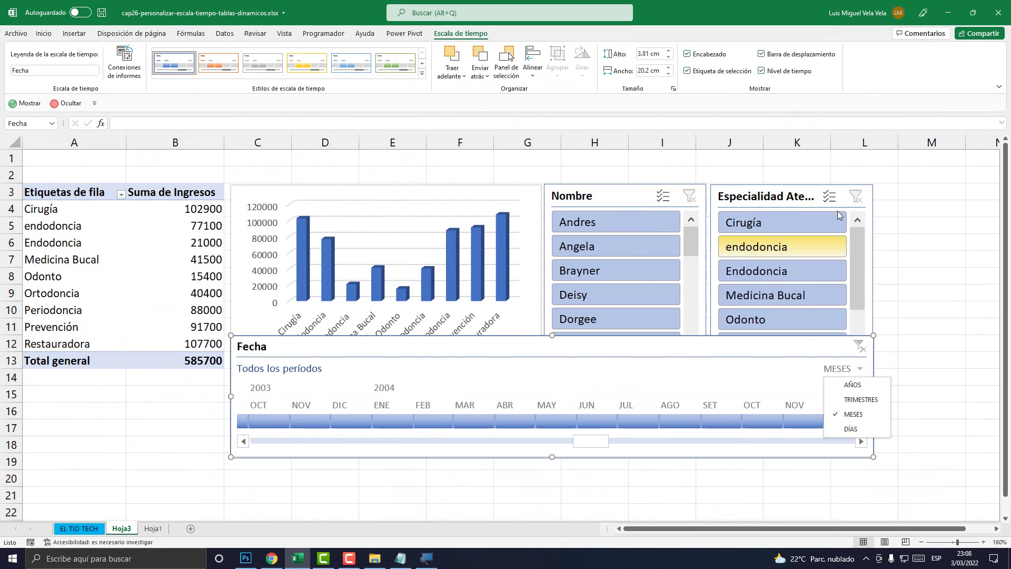
left_click(761, 72)
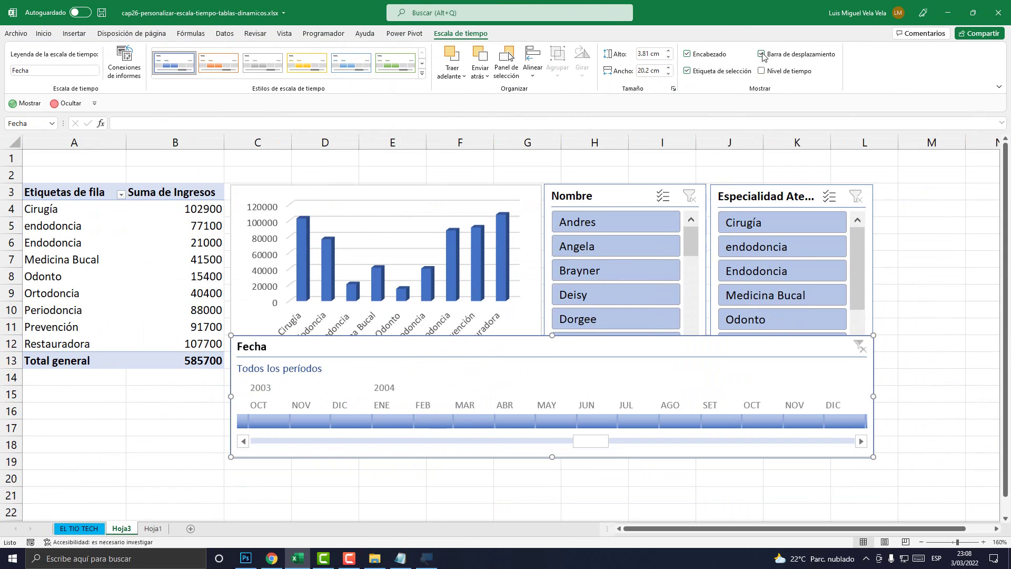
left_click(761, 53)
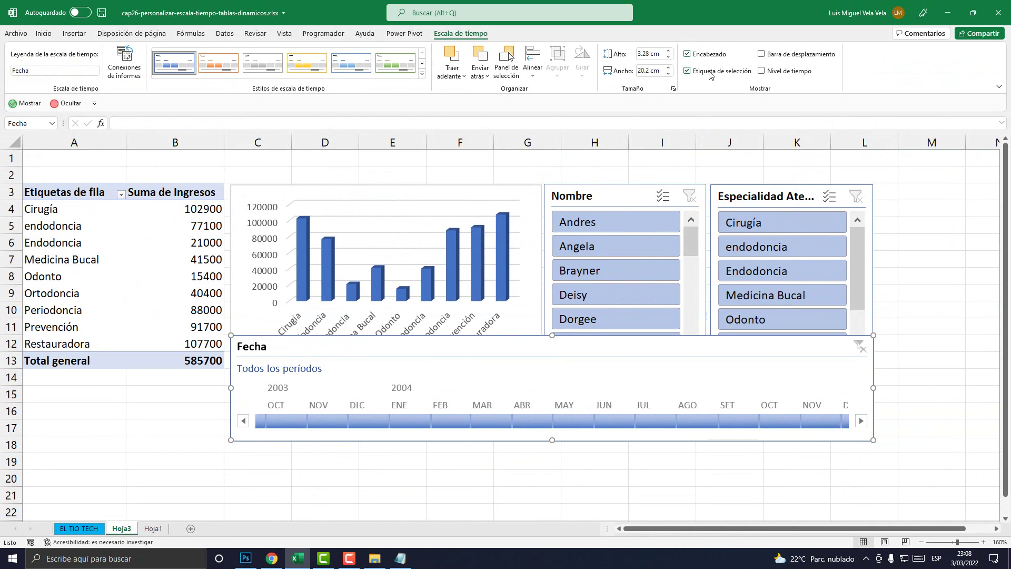
- Hide the timeline's selection label and header, then restore header, label and scrollbar
left_click(709, 73)
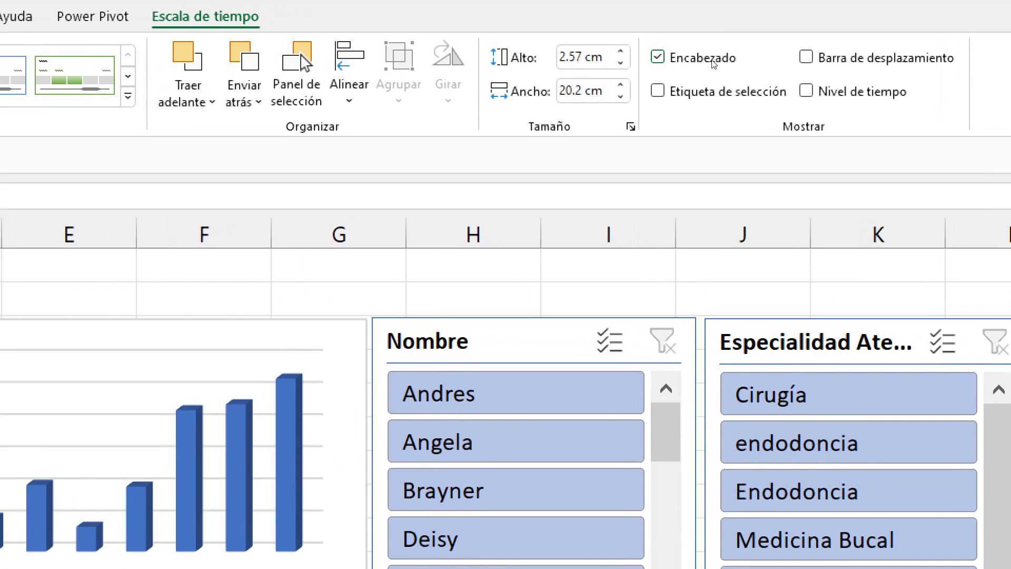
left_click(690, 57)
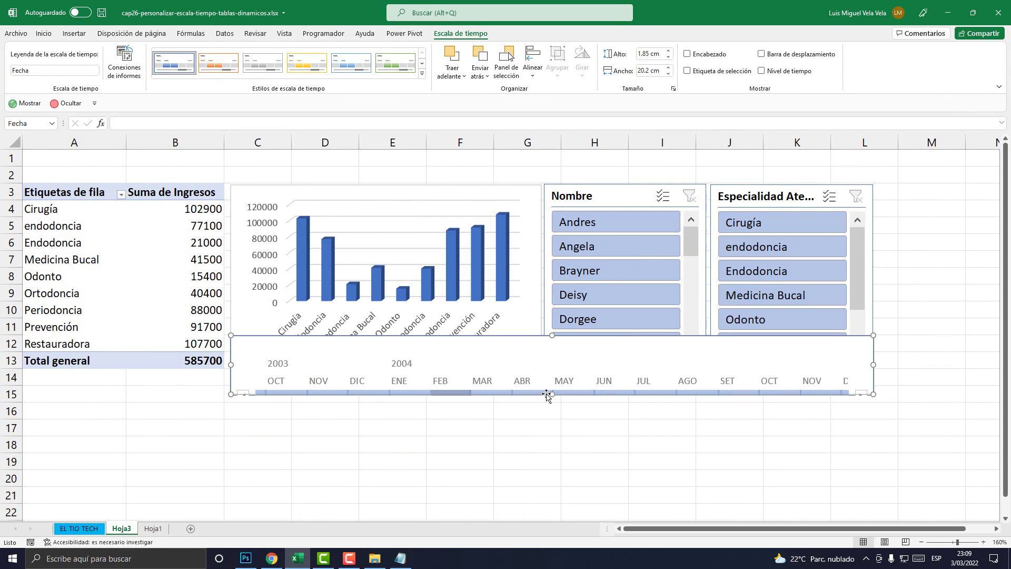
left_click_drag(552, 393, 552, 424)
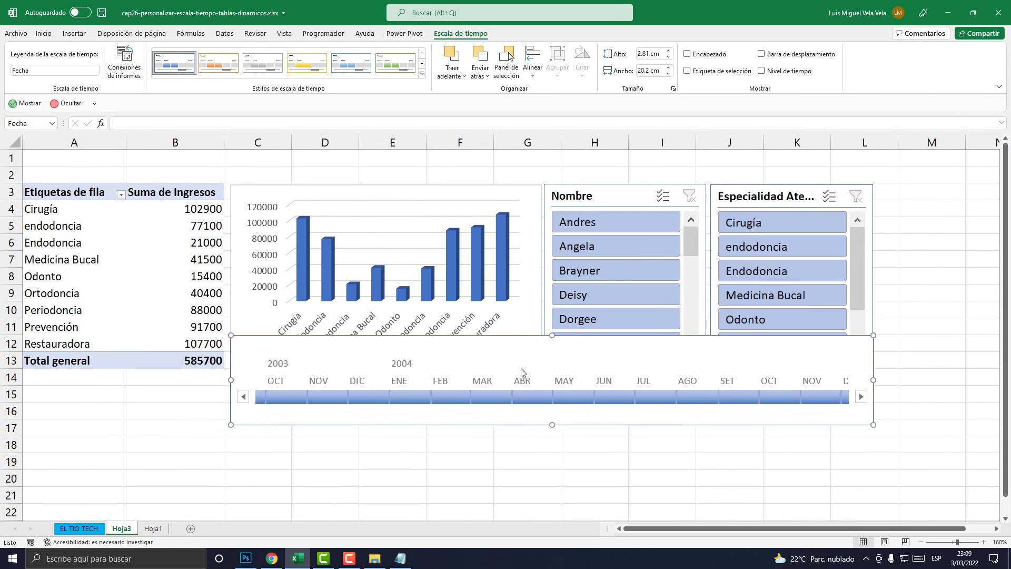
left_click_drag(540, 336, 540, 369)
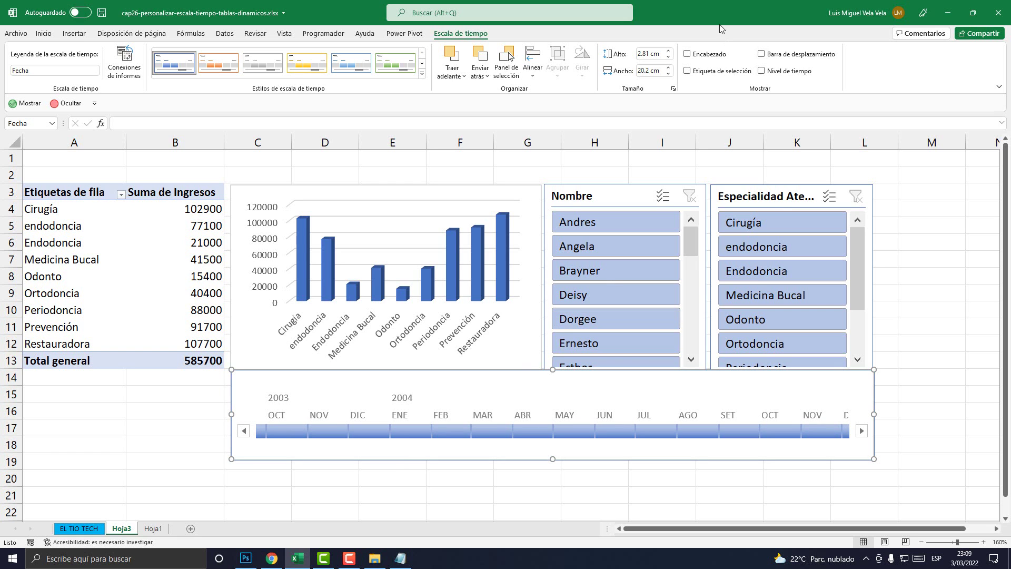
left_click(717, 54)
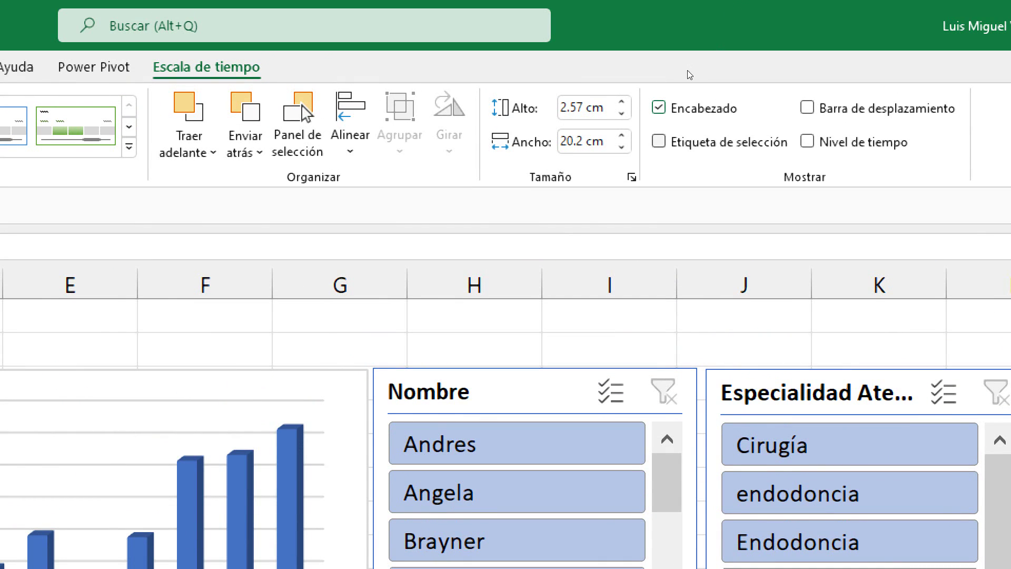
left_click(690, 75)
left_click(761, 60)
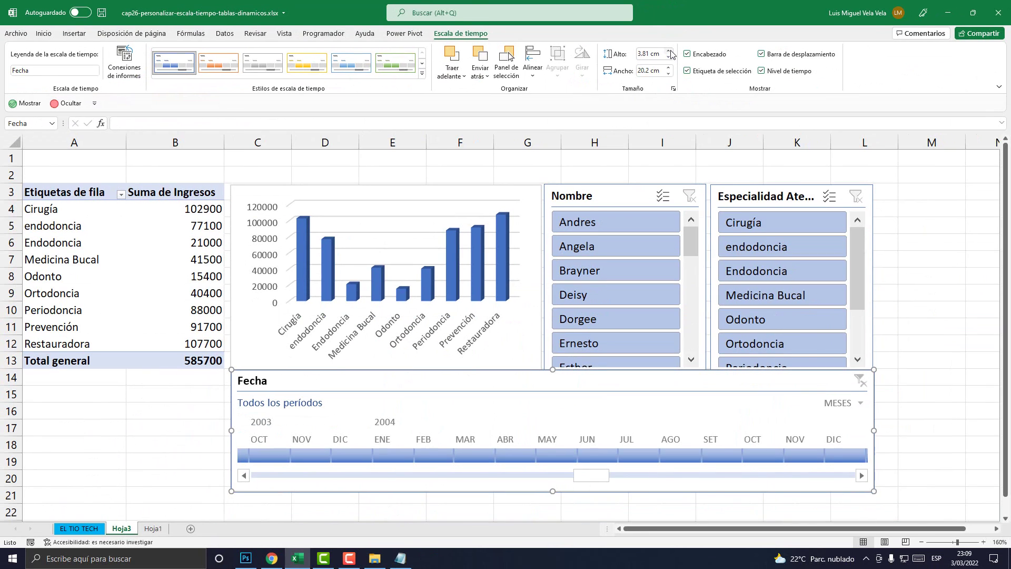
- Size the Fecha timeline to 4.1 cm tall by 20.2 cm wide, just under the chart
left_click(669, 51)
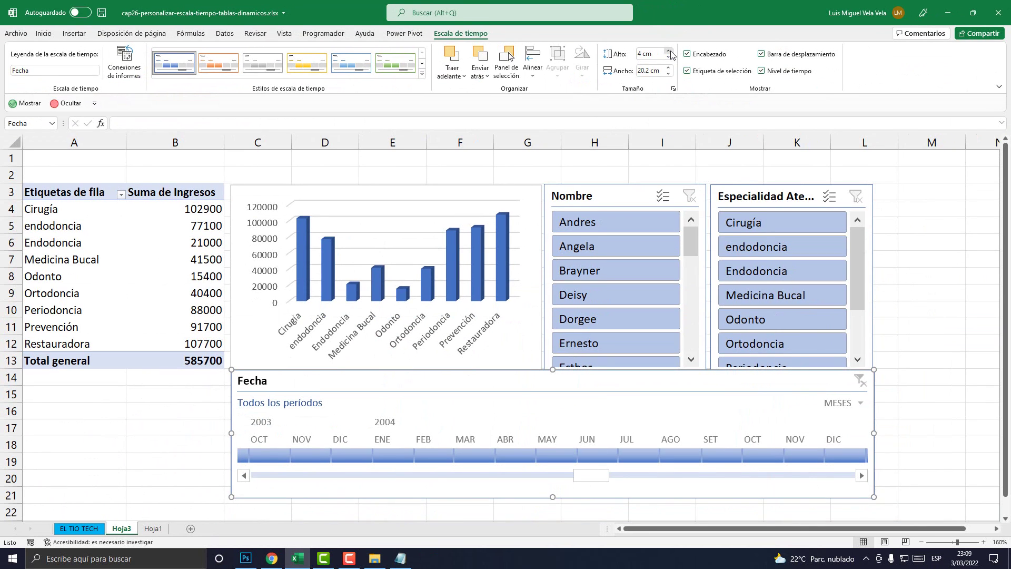
left_click(670, 52)
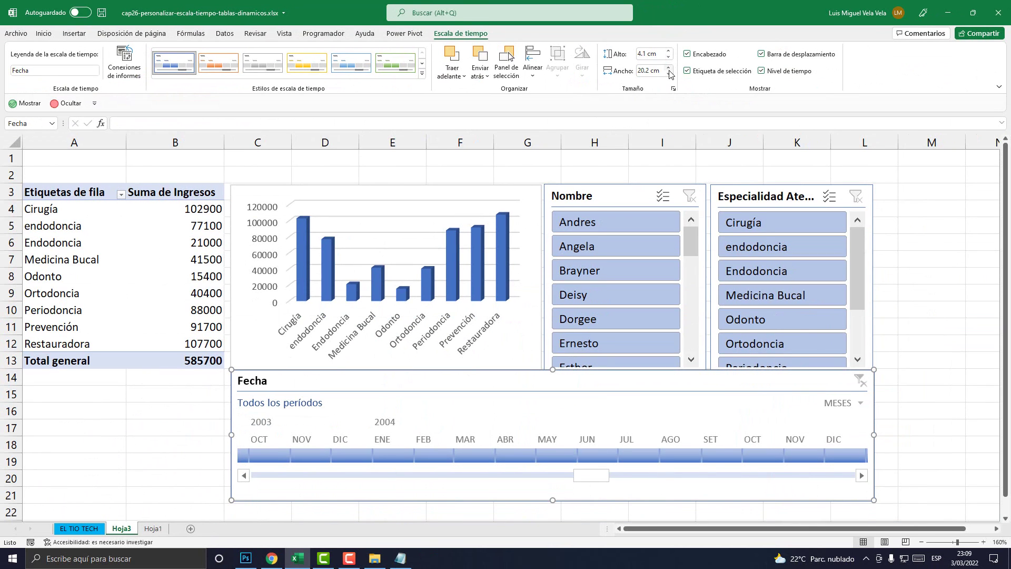
left_click(669, 69)
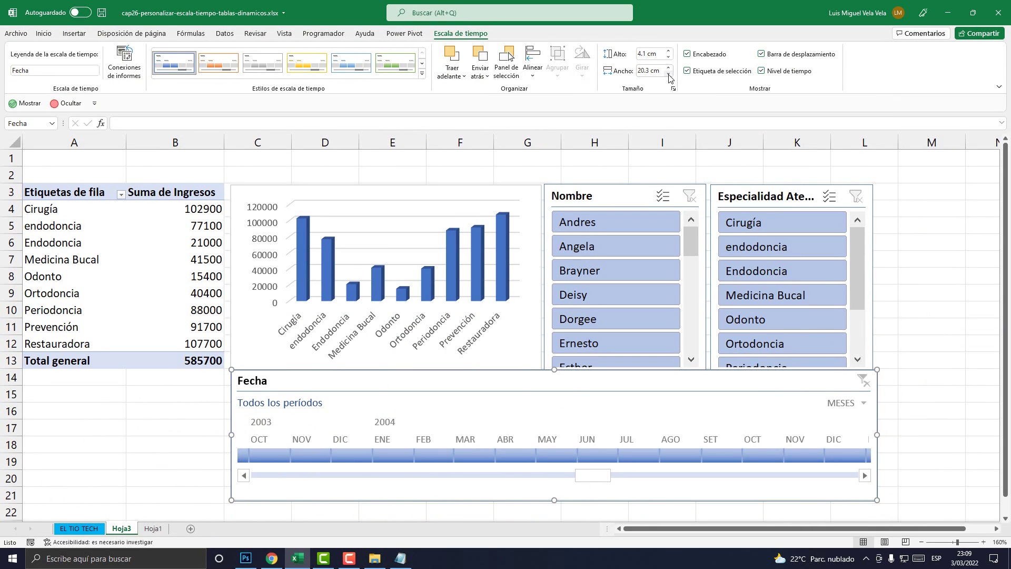
left_click(669, 74)
left_click(669, 74)
left_click(669, 74)
left_click(669, 73)
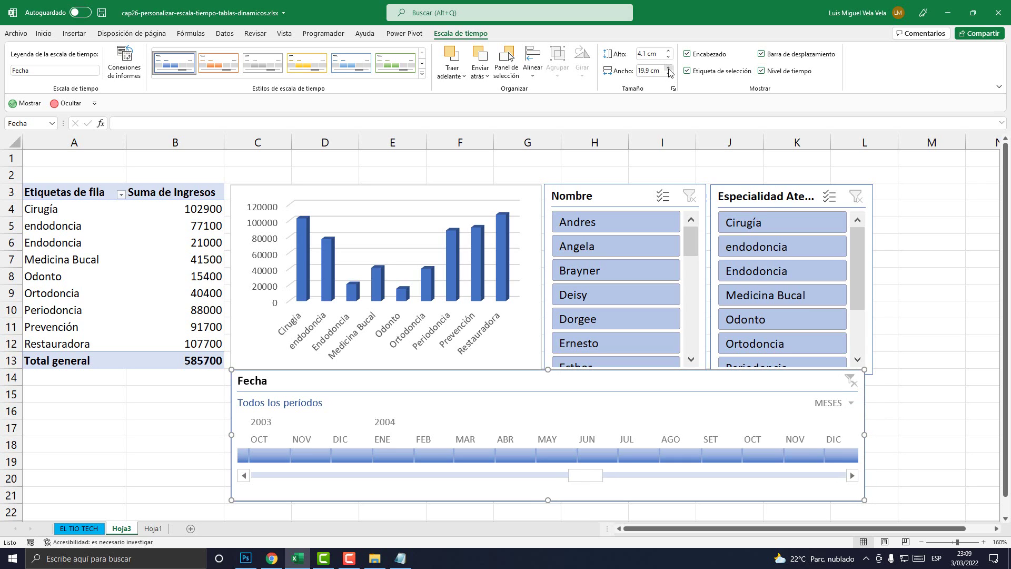
left_click(668, 68)
left_click(669, 68)
left_click(669, 69)
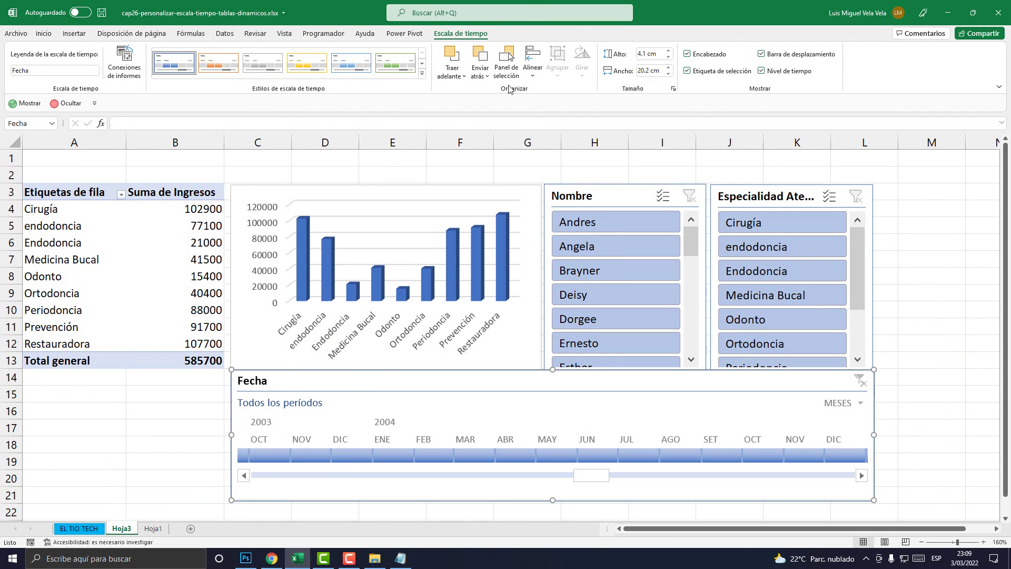
mouse_move(533, 372)
left_mouse_down()
mouse_move(535, 346)
mouse_move(543, 387)
mouse_move(532, 369)
left_mouse_up()
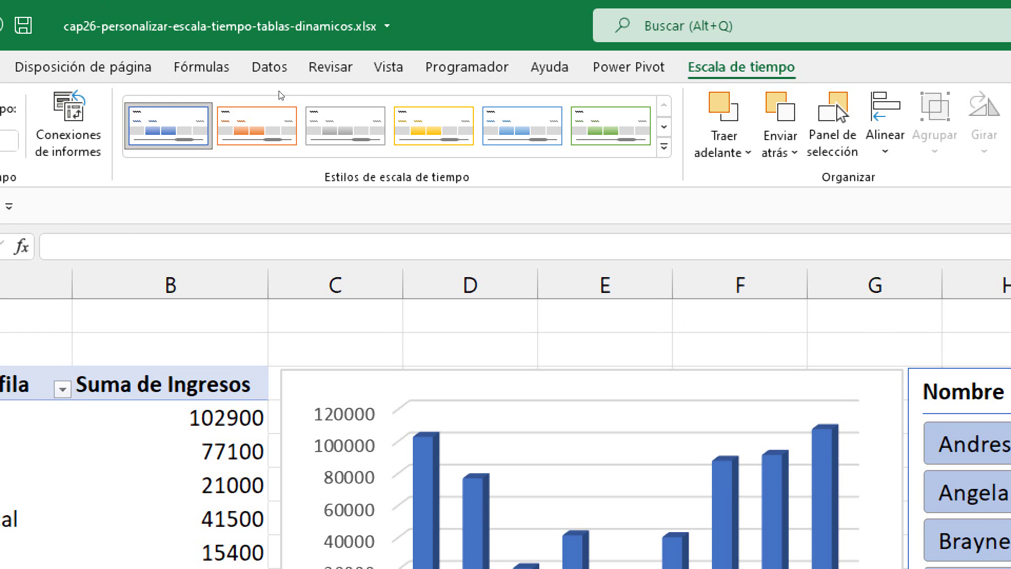
- Preview orange, green and yellow timeline styles, then settle on the dark orange style
left_click(664, 147)
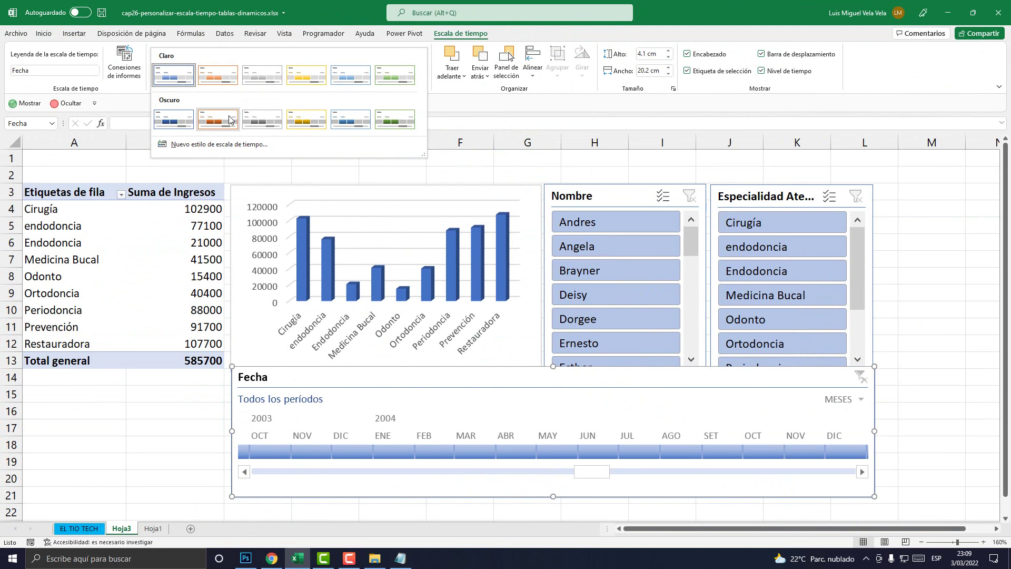
left_click(219, 120)
left_click(422, 73)
left_click(395, 113)
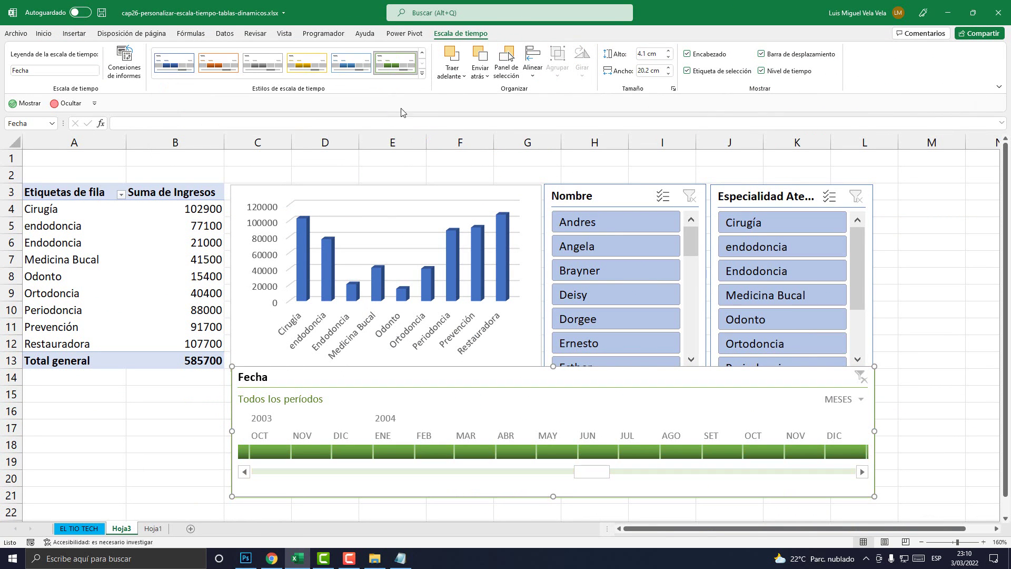
left_click(422, 77)
left_click(306, 82)
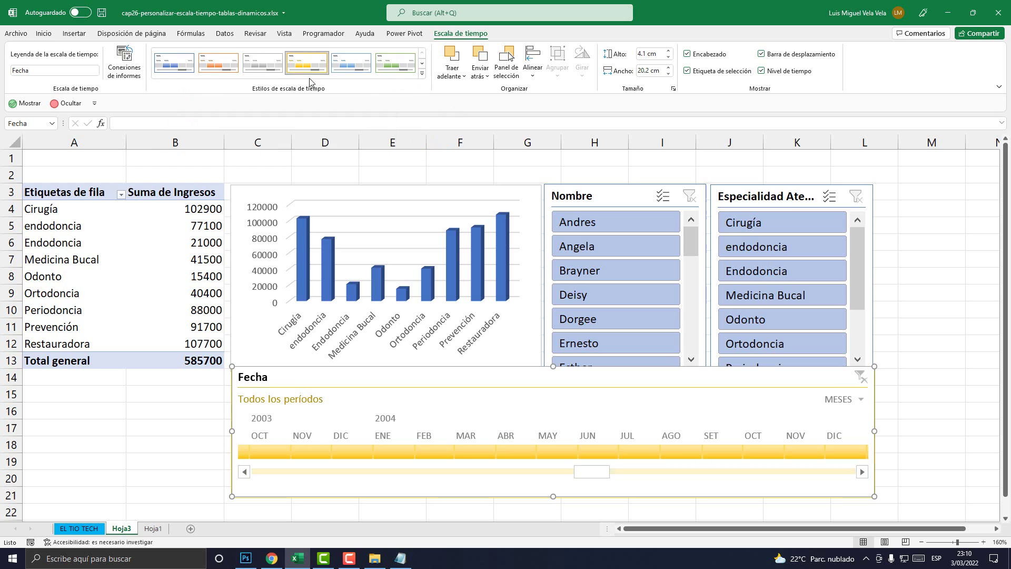
left_click(421, 78)
left_click(219, 119)
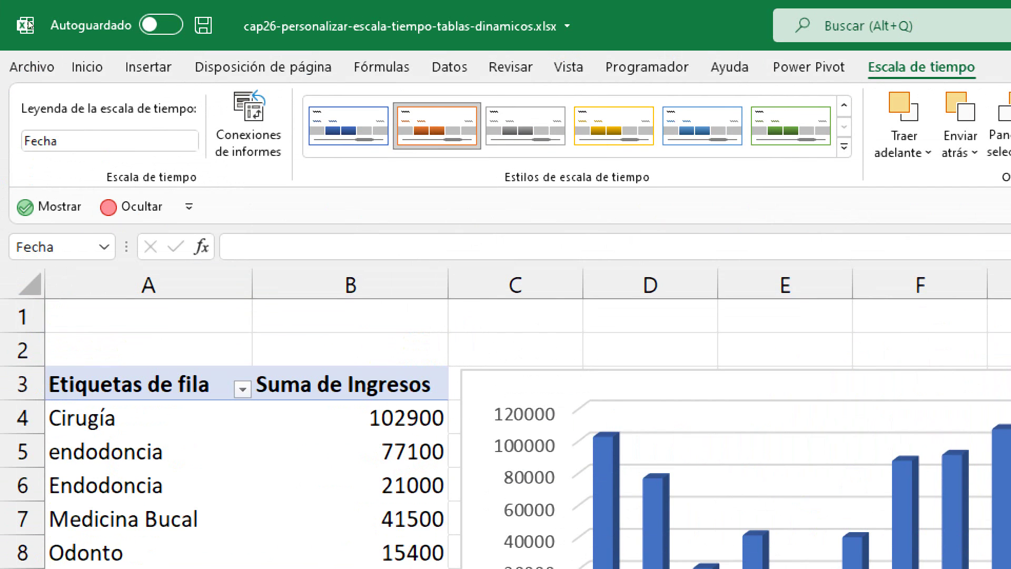
- Change the Fecha timeline caption to 'Seleccione una fecha'
left_click(41, 140)
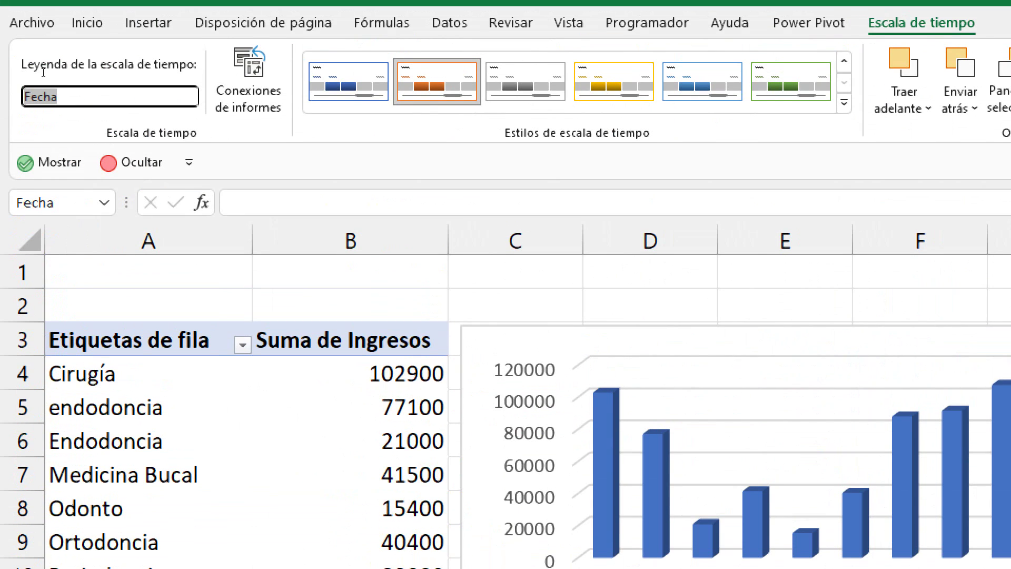
type("Selecc")
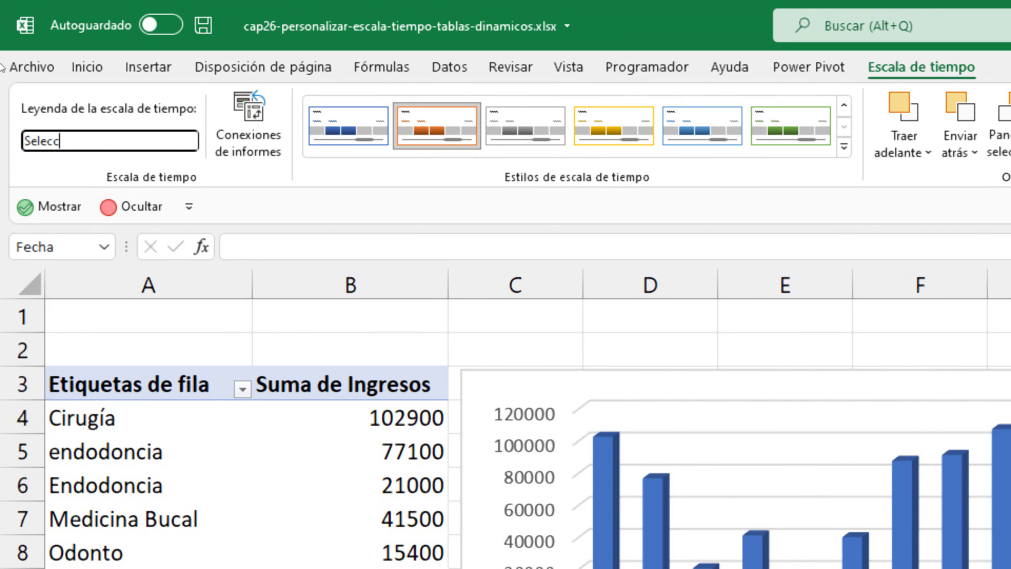
type("ione una fecha")
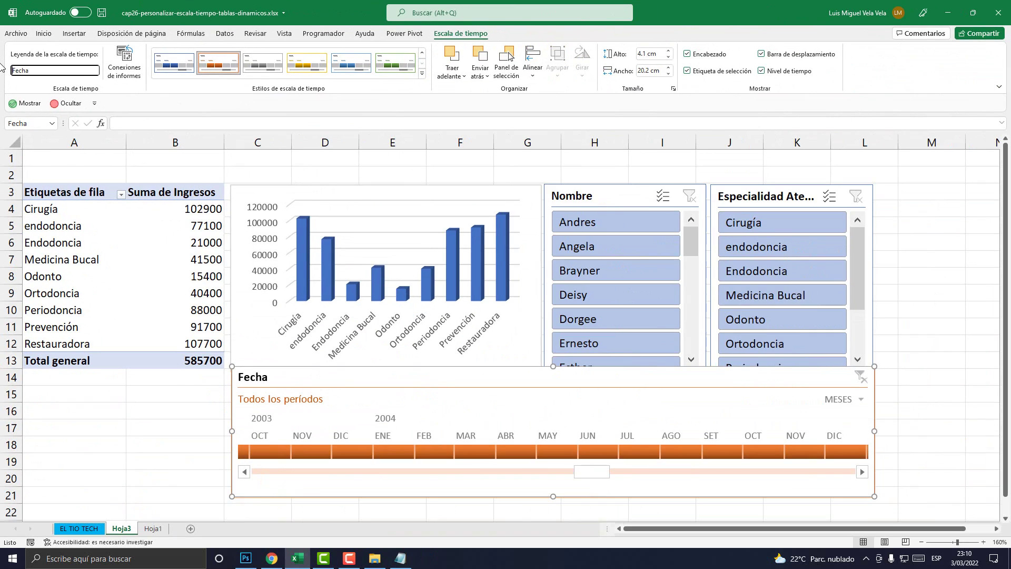
key("Escape")
left_click(40, 72)
type("A")
key("Return")
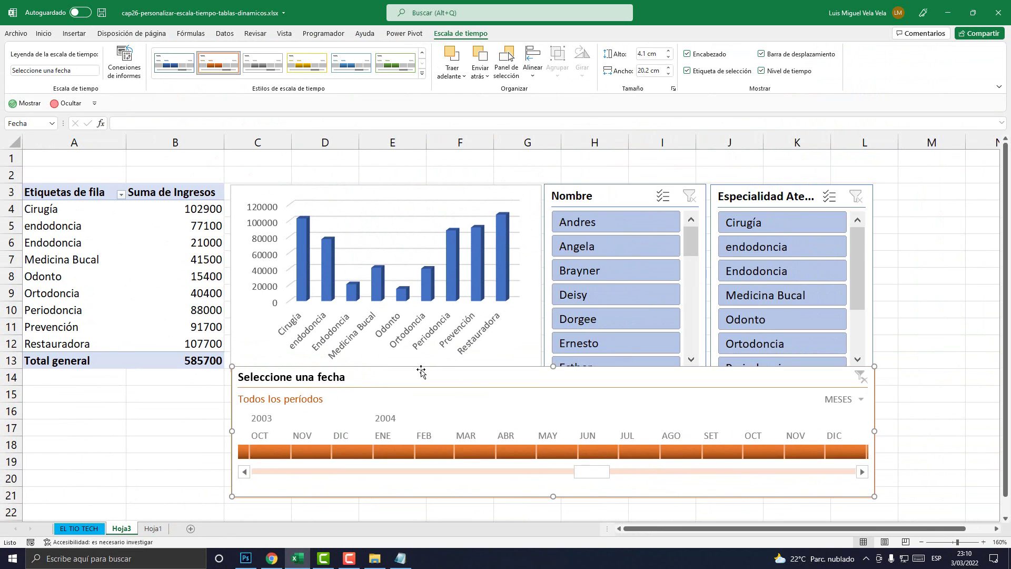
- Move the timeline up over the chart and expand the full Timeline Styles gallery
left_click_drag(422, 369, 410, 374)
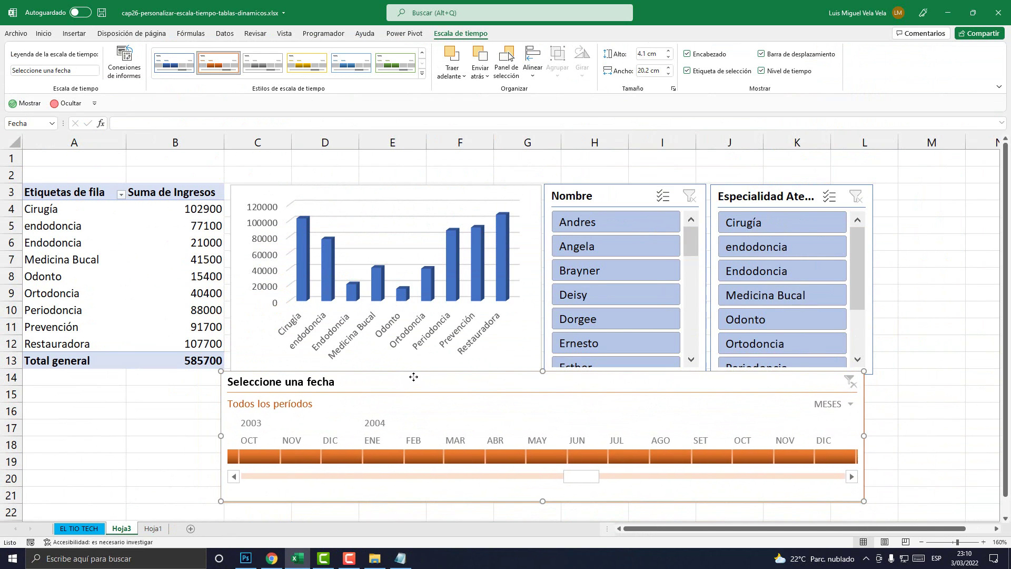
left_click_drag(410, 373, 387, 316)
mouse_move(394, 275)
left_mouse_down()
mouse_move(414, 216)
mouse_move(419, 225)
left_mouse_up()
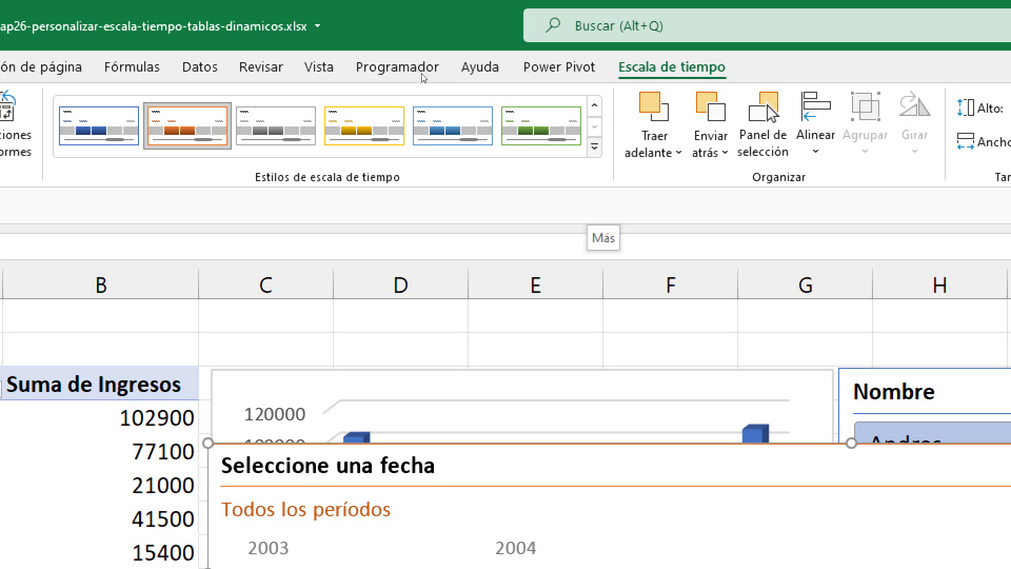
left_click(594, 147)
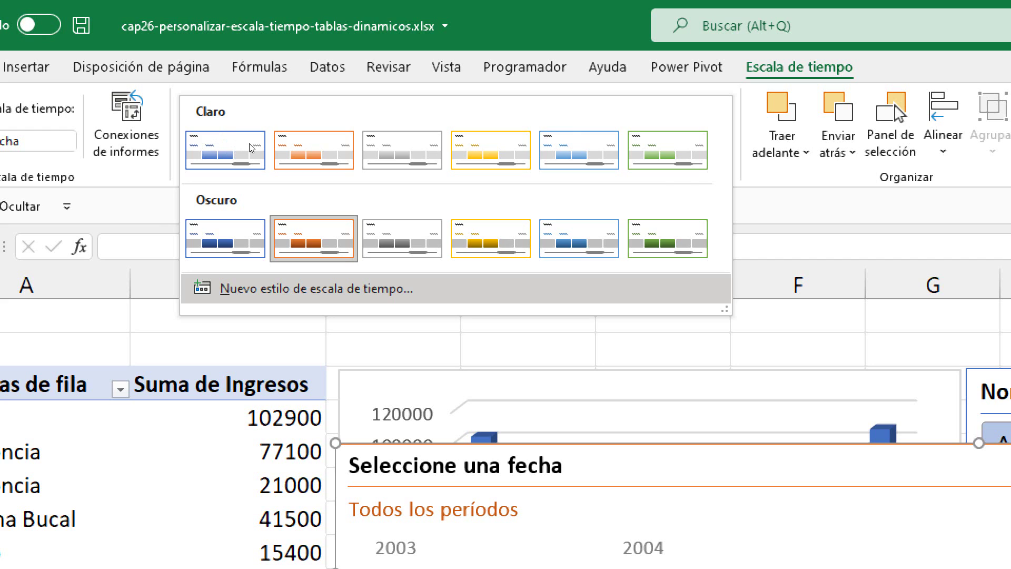
- Create the timeline style 'Escala Tiempo Tio Tech' and give its Whole Timeline element a light green fill
left_click(315, 288)
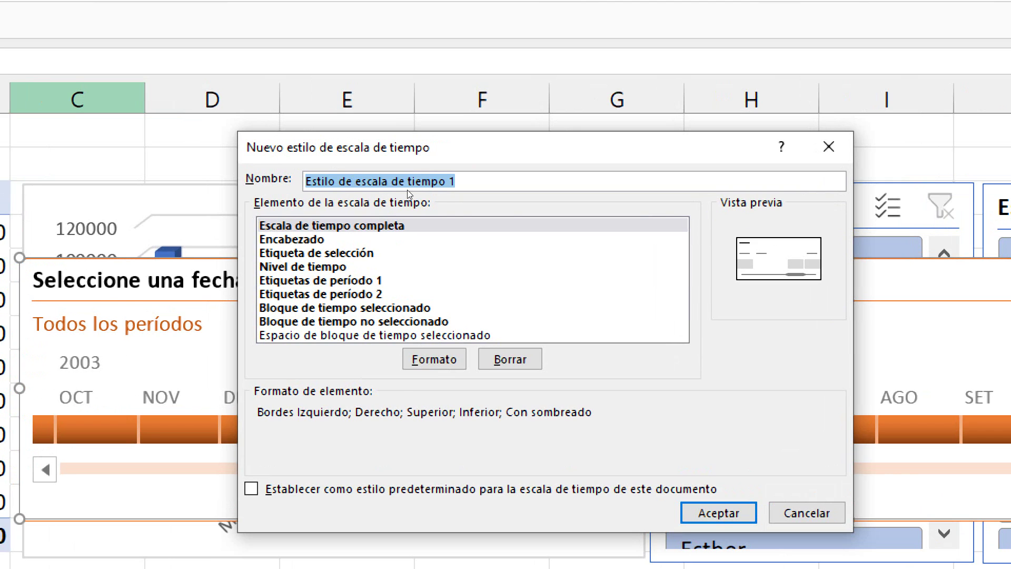
type("Es")
type("cala Tiempo")
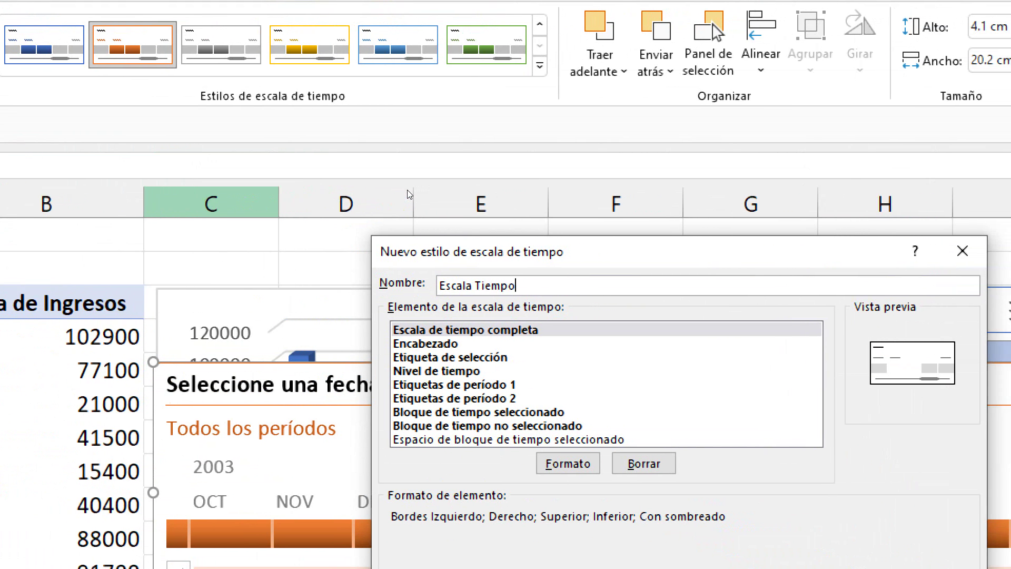
type(" Tio Tech")
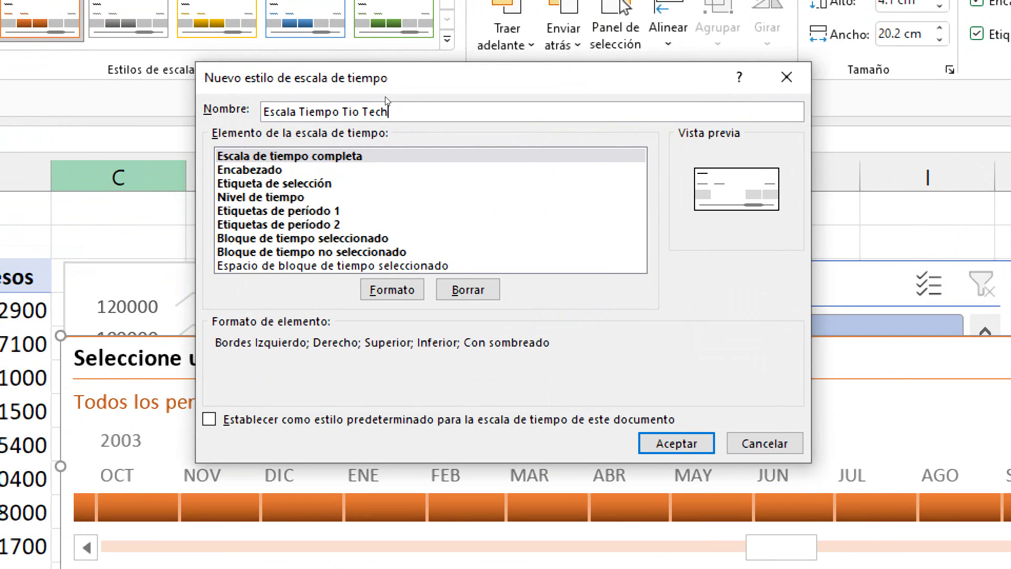
key("Tab")
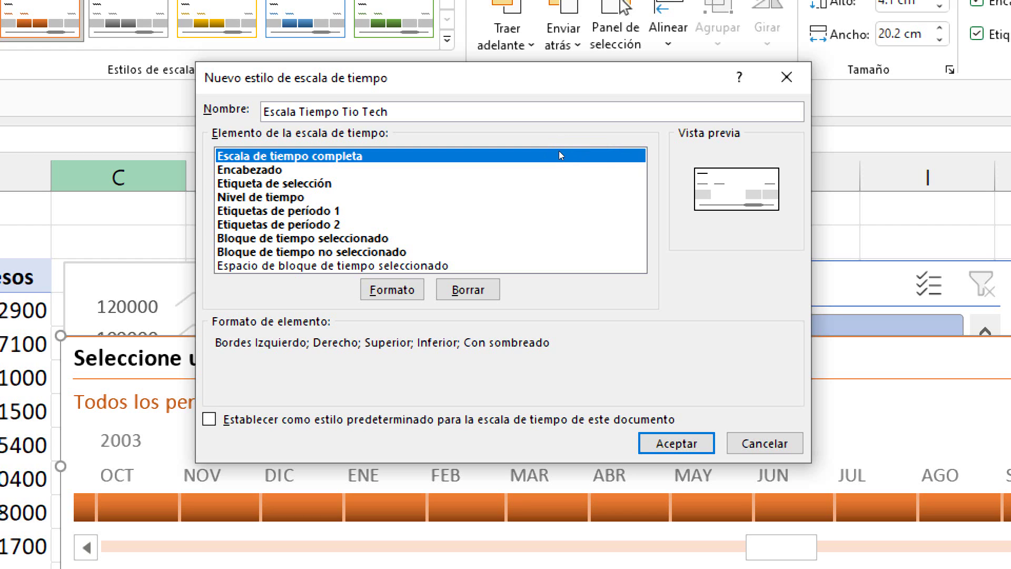
key("alt+f")
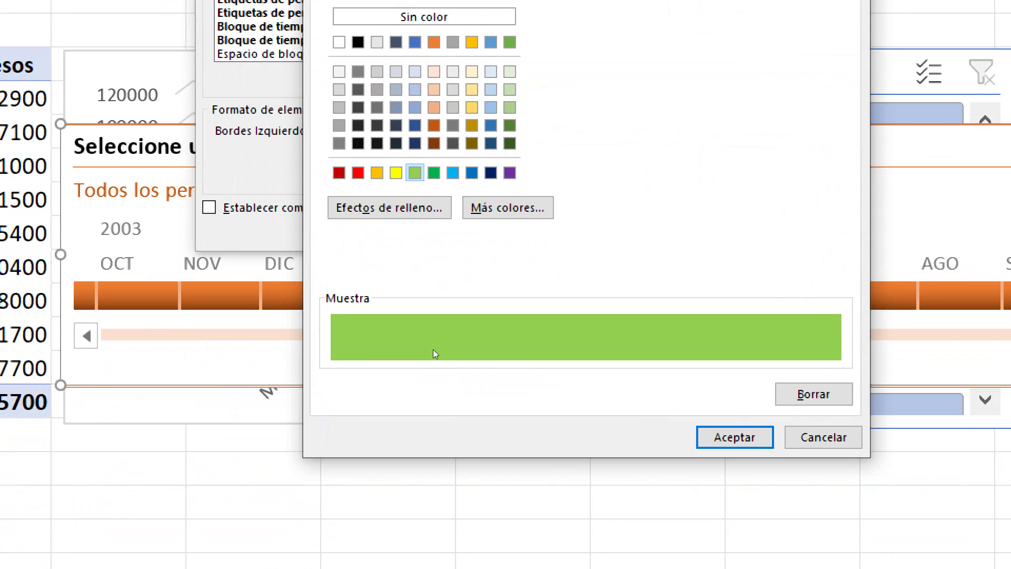
key("Return")
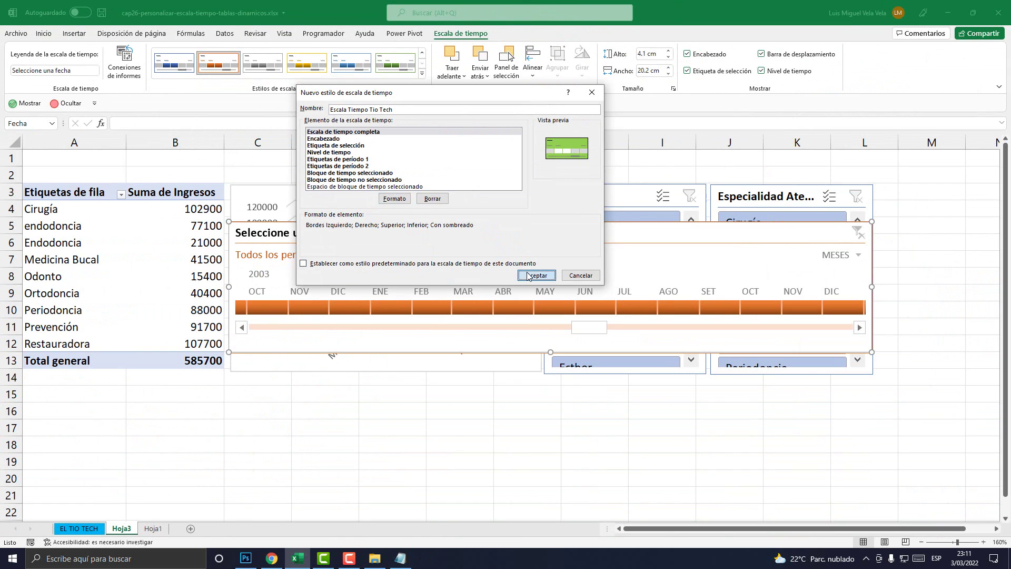
- Save the new timeline style and nudge the timeline into a new position
left_click(676, 477)
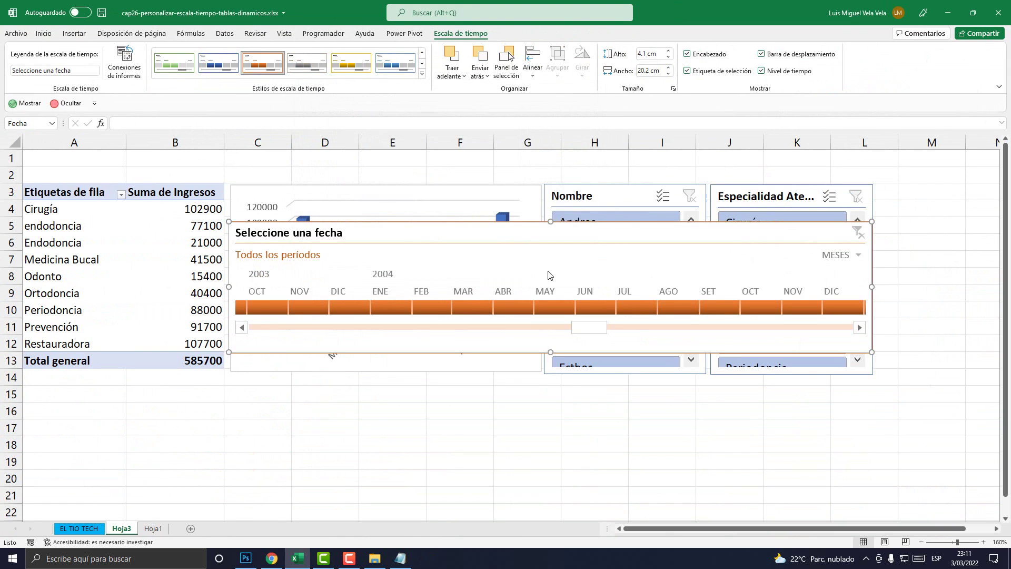
mouse_move(417, 233)
left_mouse_down()
mouse_move(436, 241)
mouse_move(424, 233)
left_mouse_up()
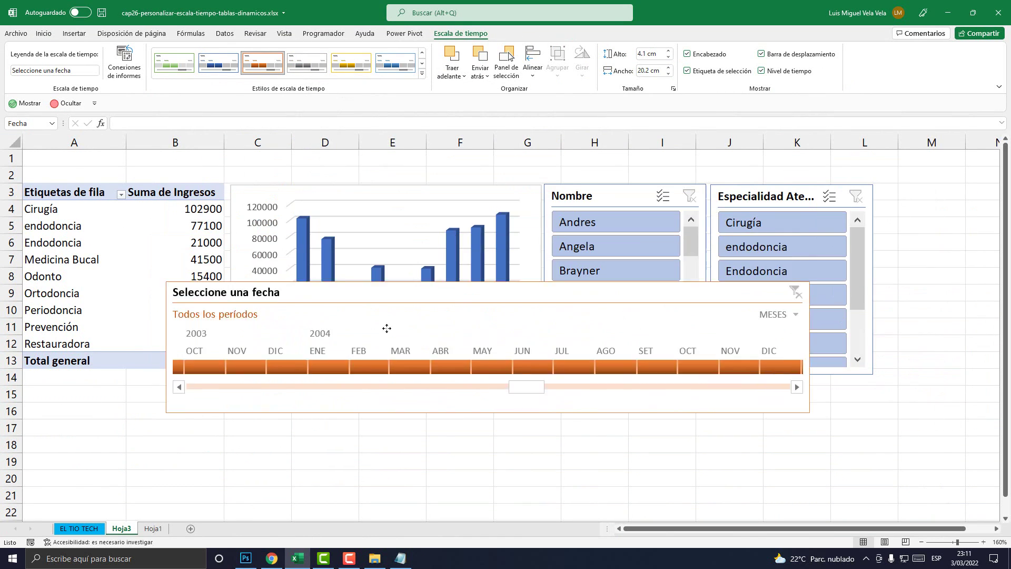
mouse_move(425, 233)
left_mouse_down()
mouse_move(391, 301)
mouse_move(422, 228)
left_mouse_up()
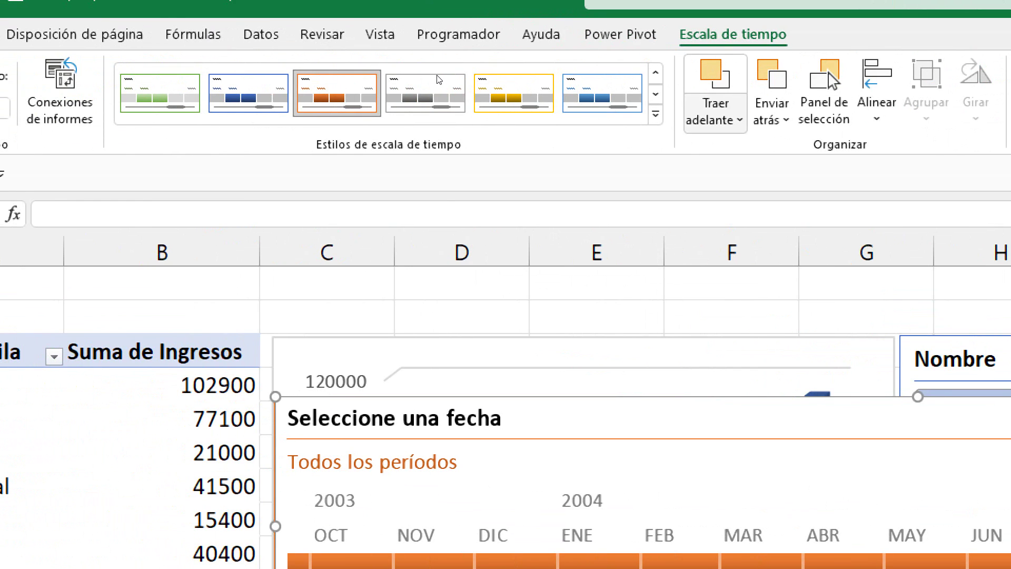
- Apply the green Escala Tiempo Tio Tech style to the timeline and drop it below the chart bars
left_click(655, 115)
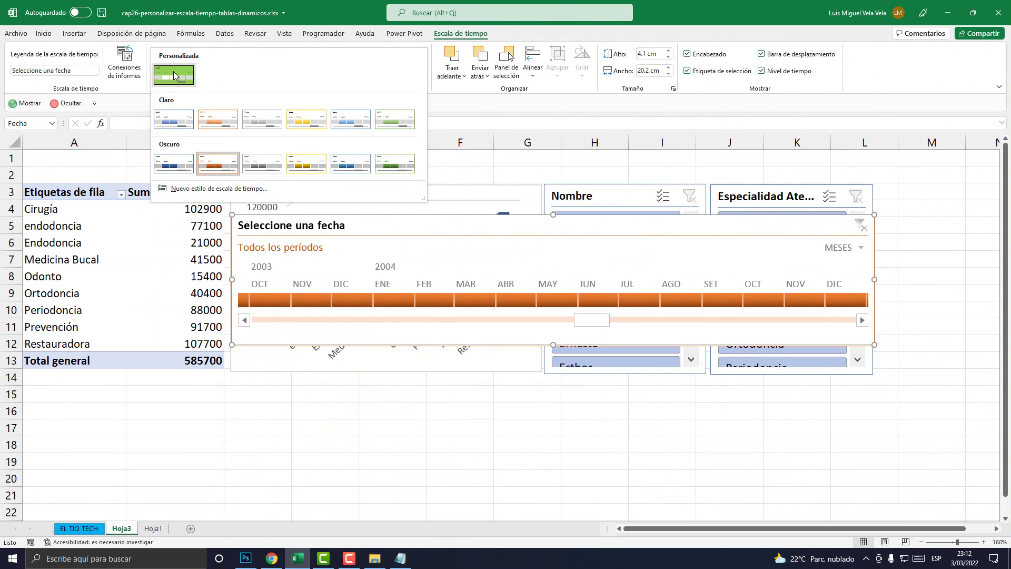
left_click(172, 71)
mouse_move(432, 219)
left_mouse_down()
mouse_move(452, 279)
mouse_move(452, 252)
left_mouse_up()
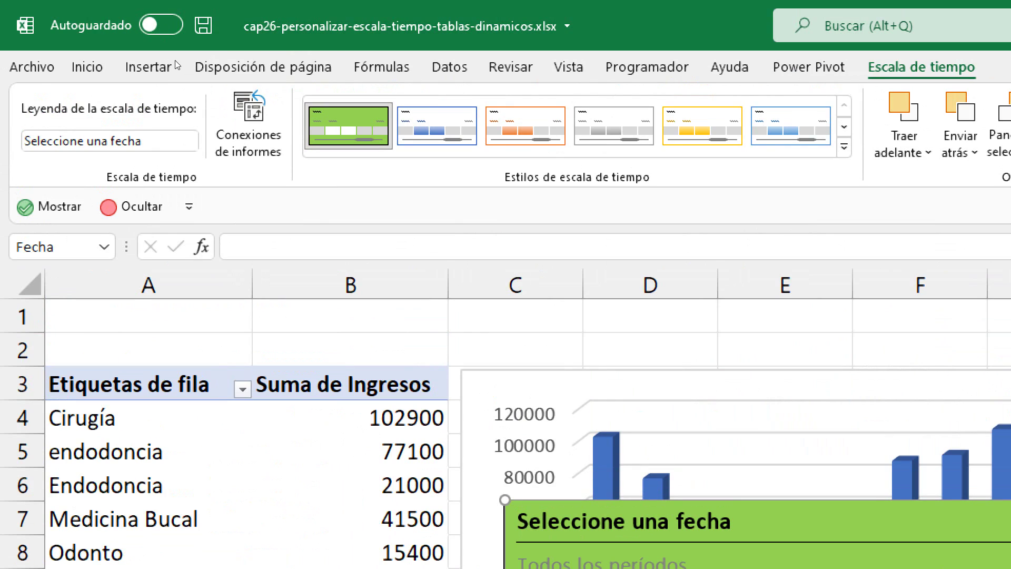
- Give the custom style's Whole Timeline fill a two-colour gradient from white to dark green
right_click(349, 122)
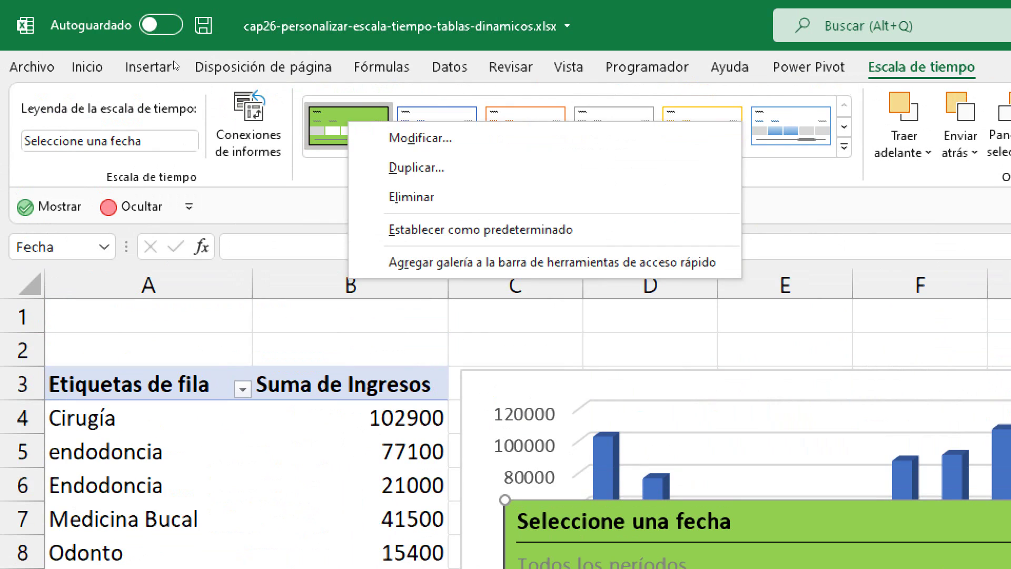
key("Return")
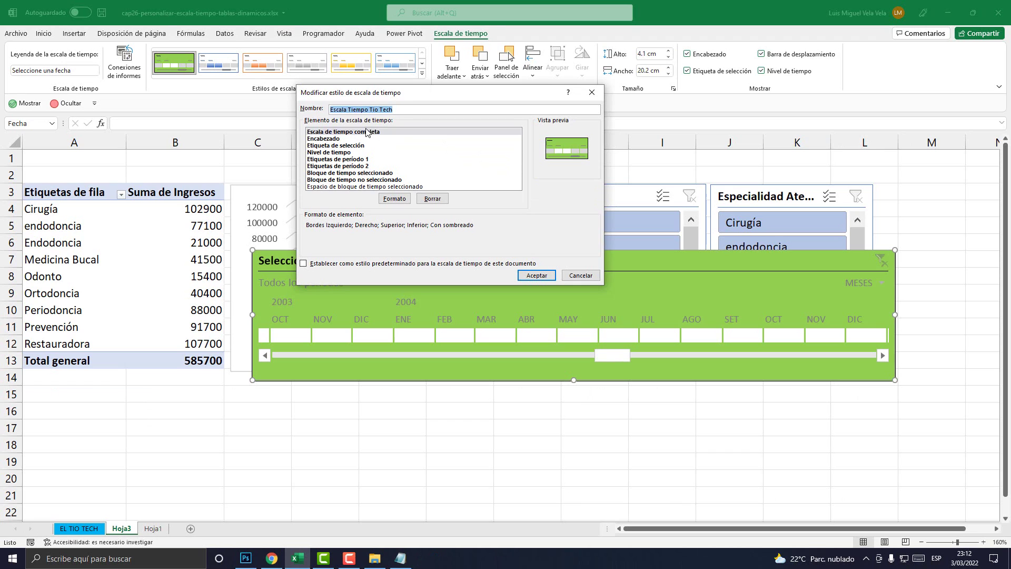
left_click(366, 132)
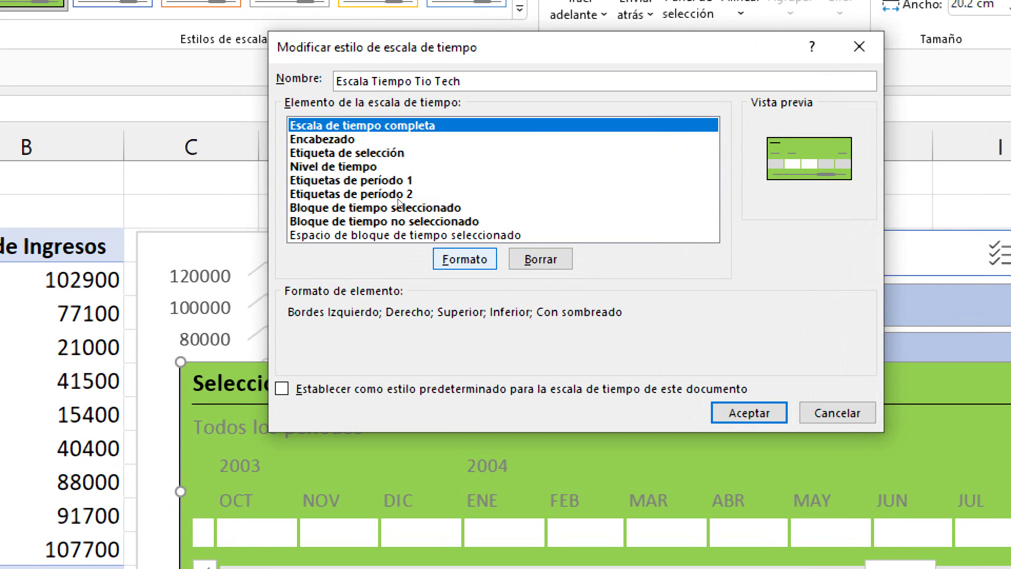
left_click(465, 259)
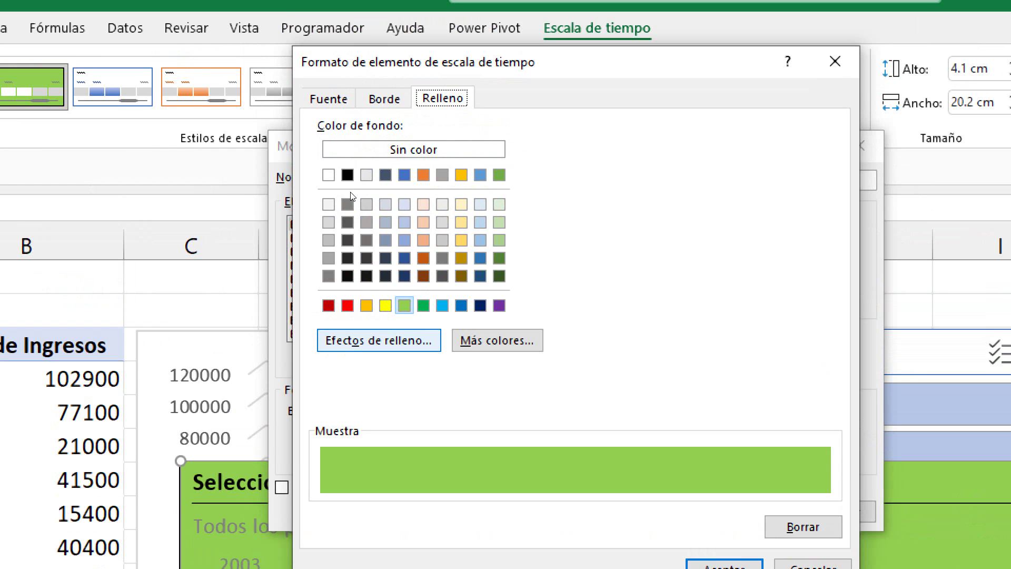
key("Return")
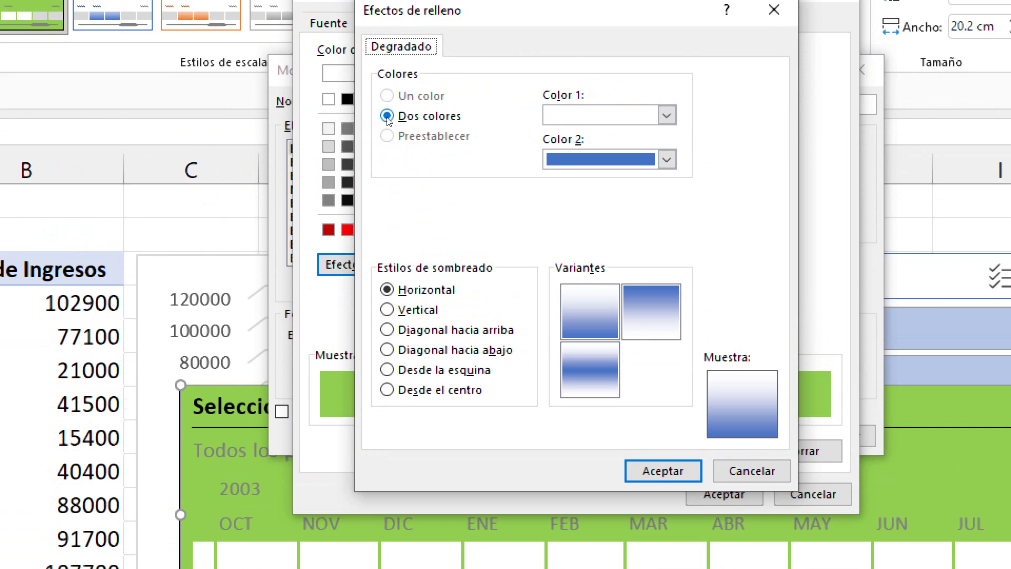
left_click(388, 117)
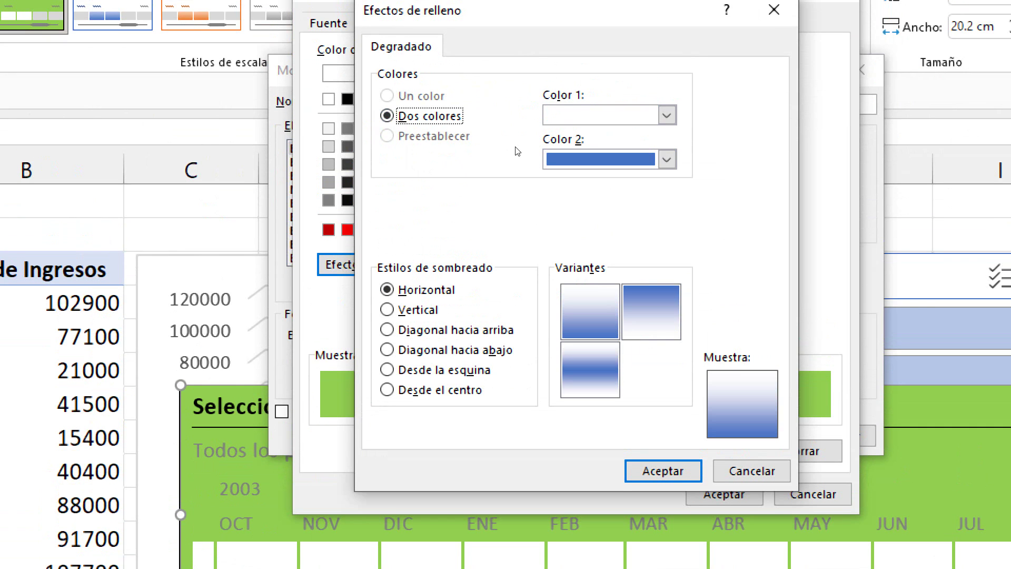
key("Tab")
key("Tab")
key("alt+Down")
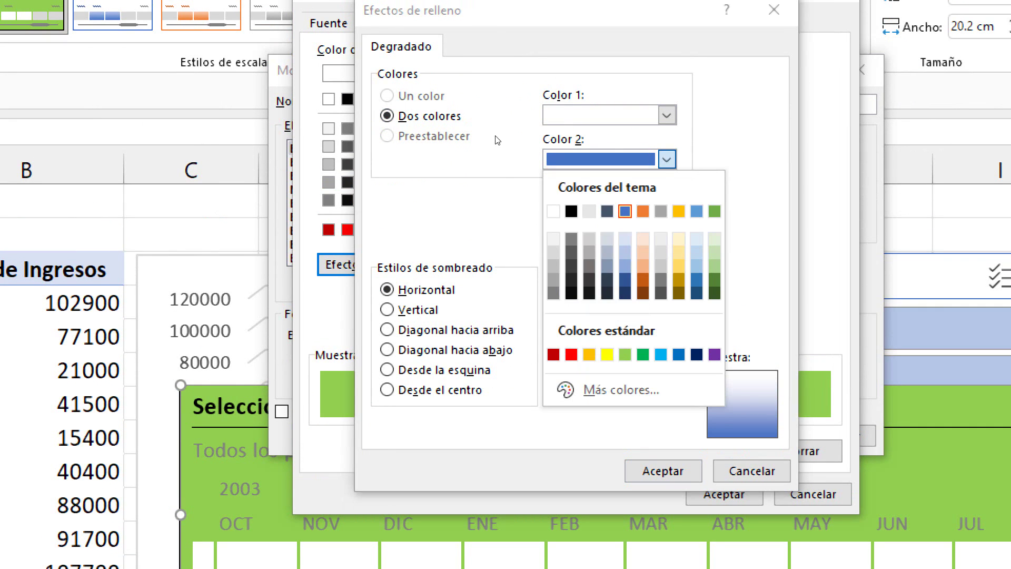
key("Return")
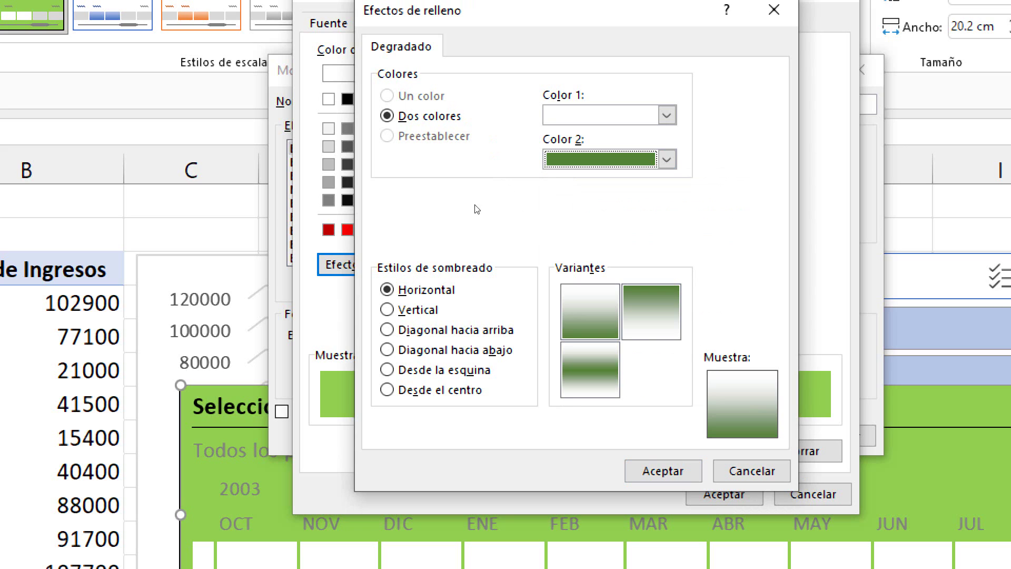
- Use the first Horizontal shading variant and accept the gradient in the Formato and Modificar estilo dialogs
key("Tab")
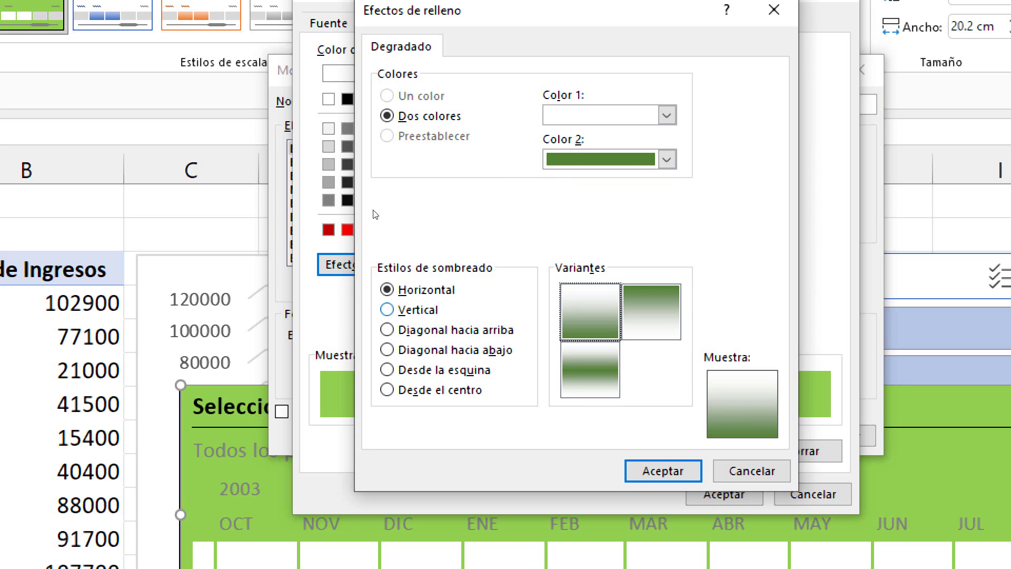
key("alt+v")
key("Down")
key("Down")
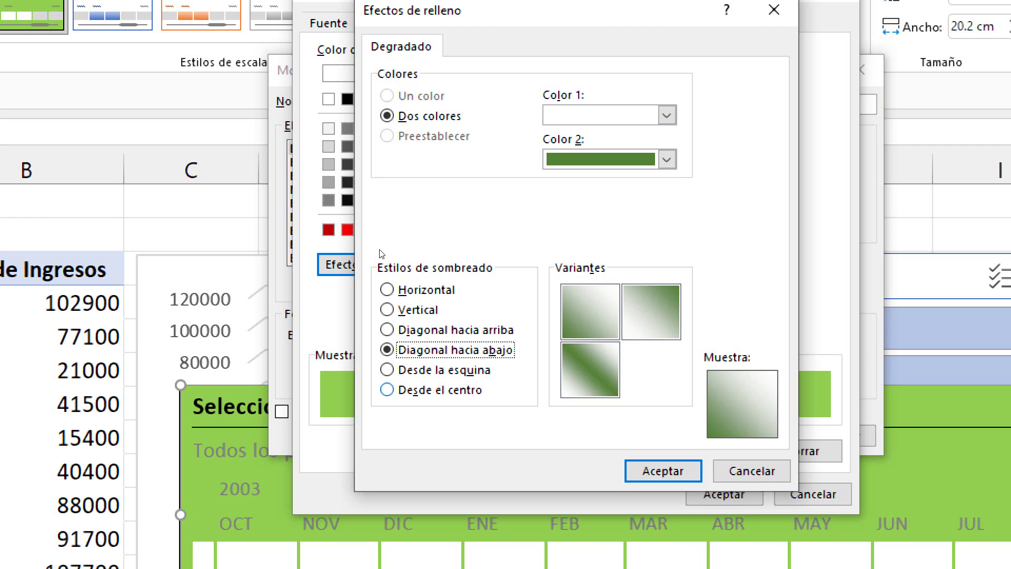
key("Down")
key("Down")
key("Up")
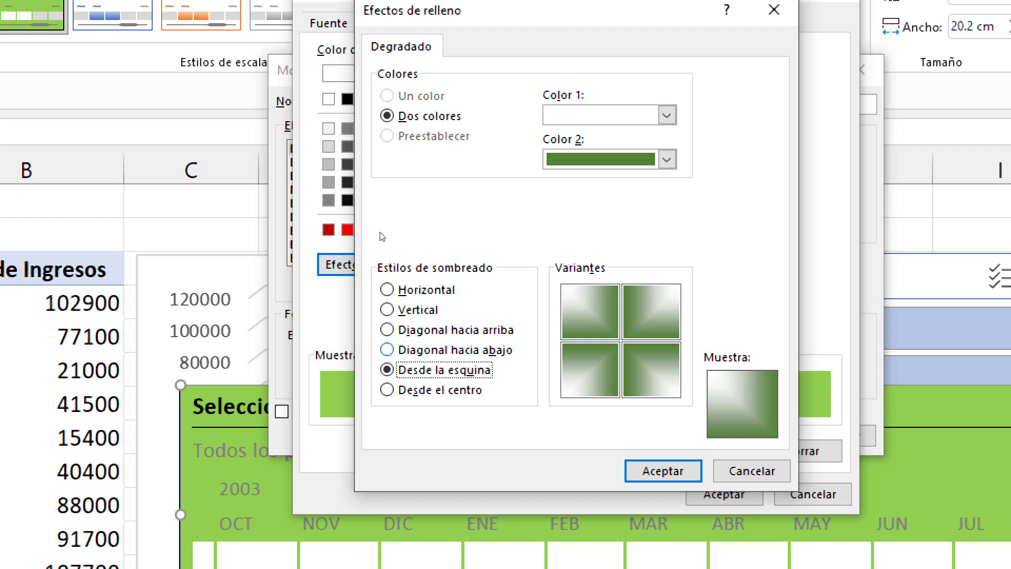
key("Up")
key("Up")
key("Up")
key("Up")
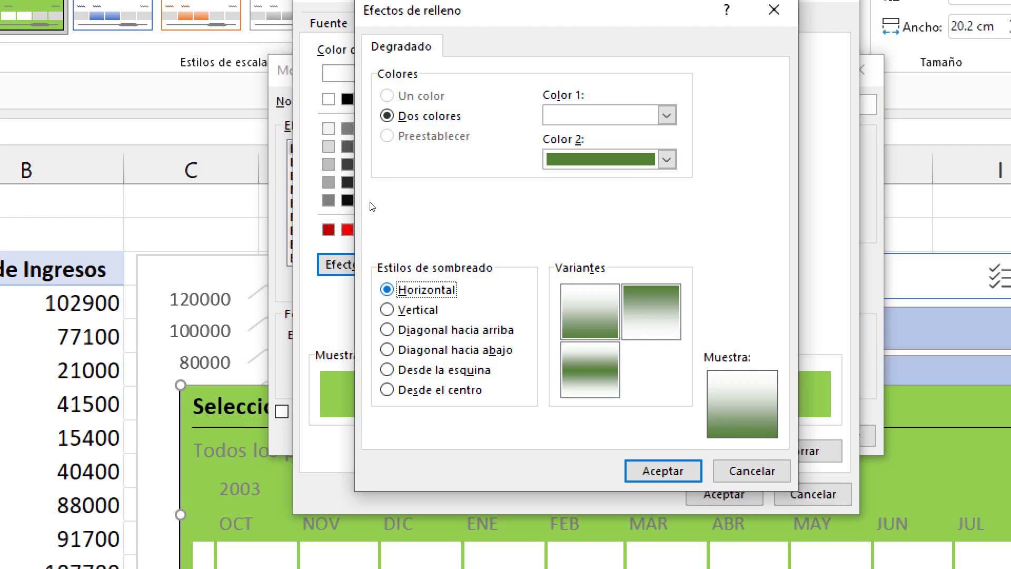
key("Tab")
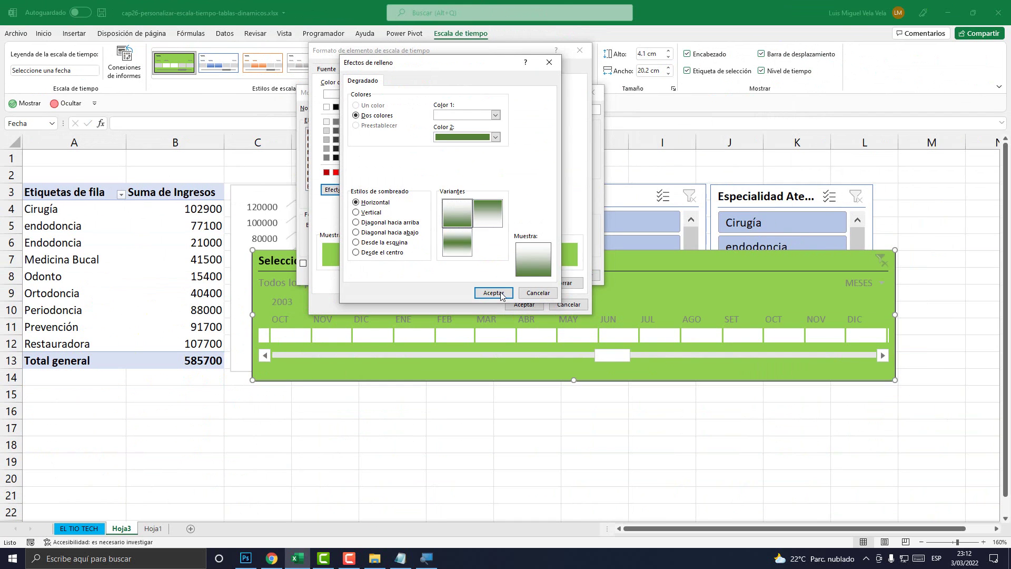
left_click(493, 295)
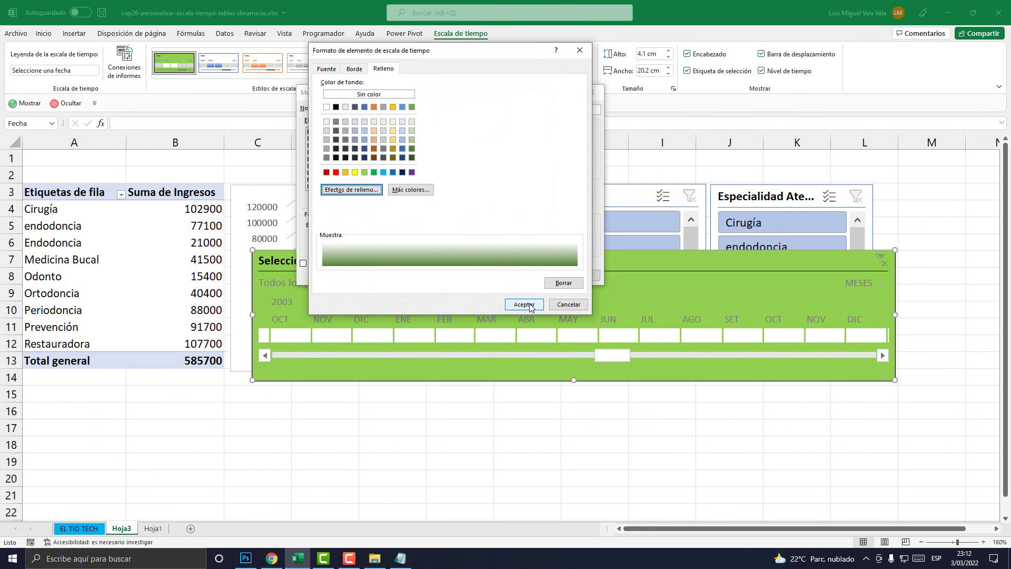
left_click(524, 304)
left_click_drag(464, 95, 532, 190)
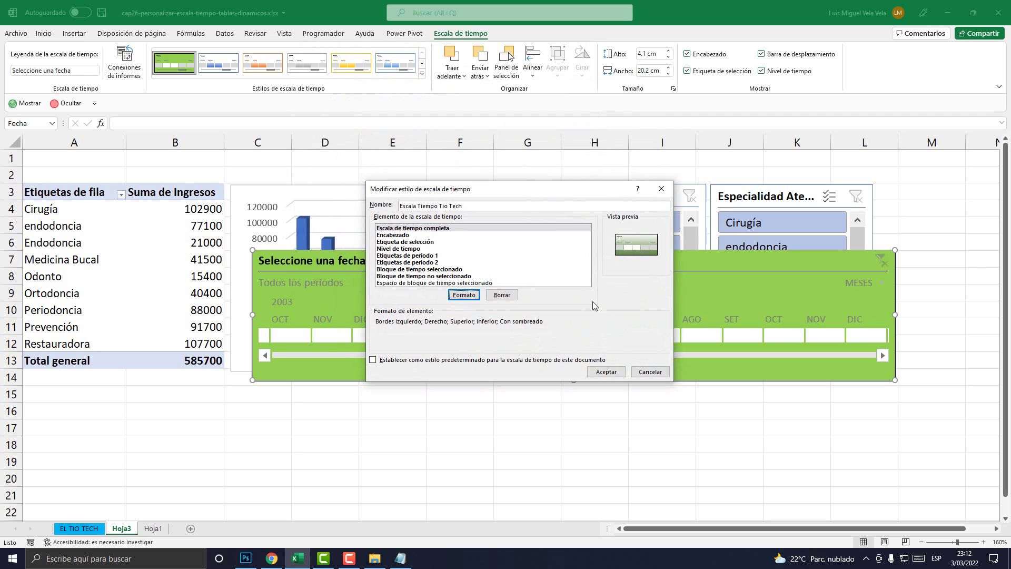
left_click(606, 370)
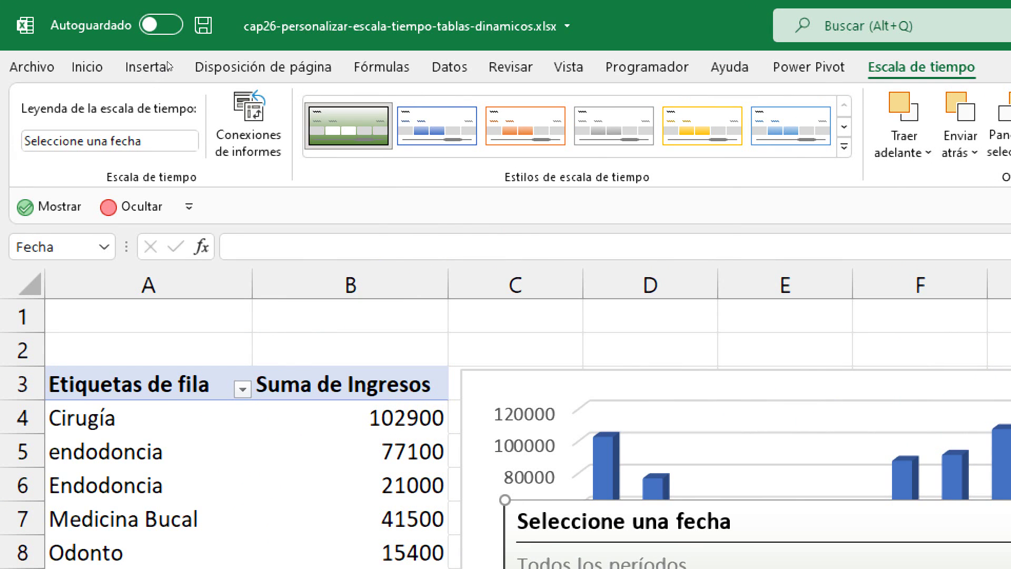
- Give the custom style's Encabezado (header) element a dark green fill
right_click(337, 125)
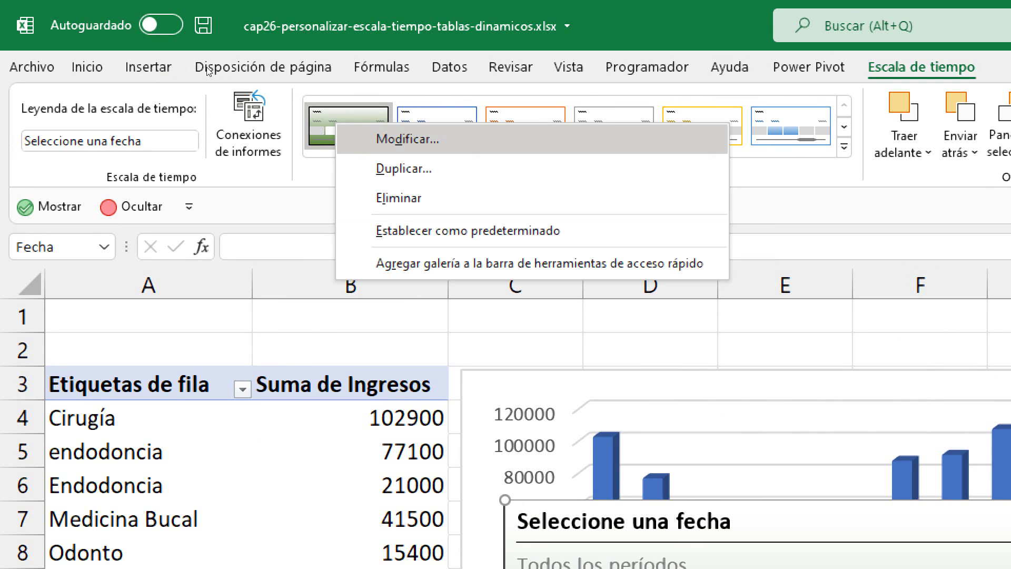
left_click(407, 139)
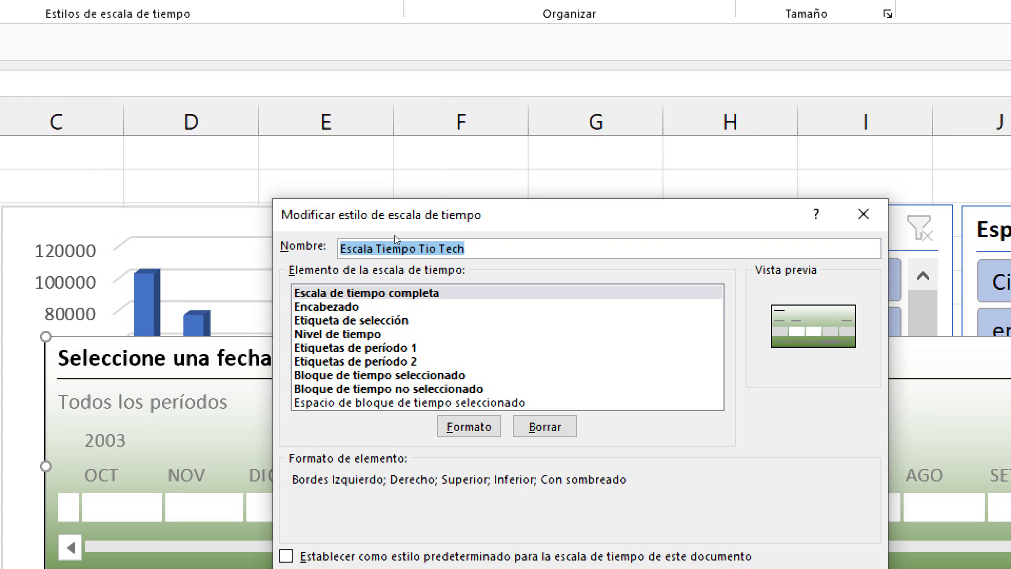
left_click(462, 307)
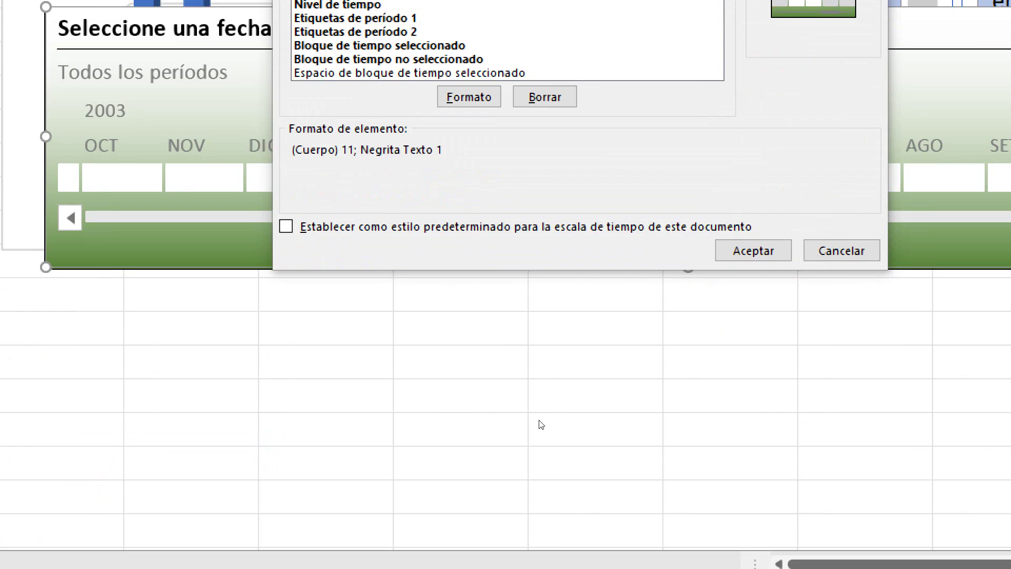
left_click(468, 426)
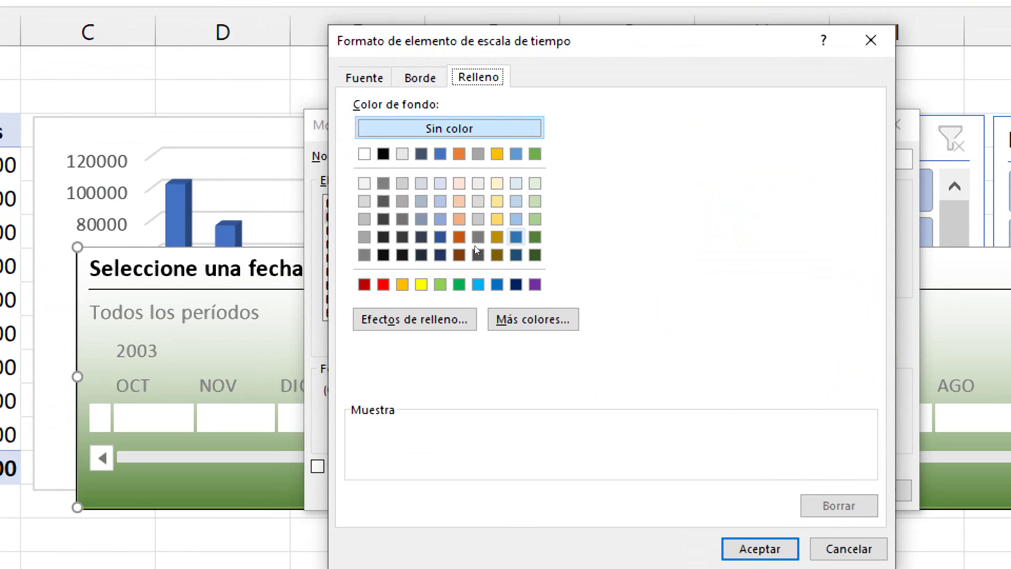
left_click(535, 237)
left_click(535, 255)
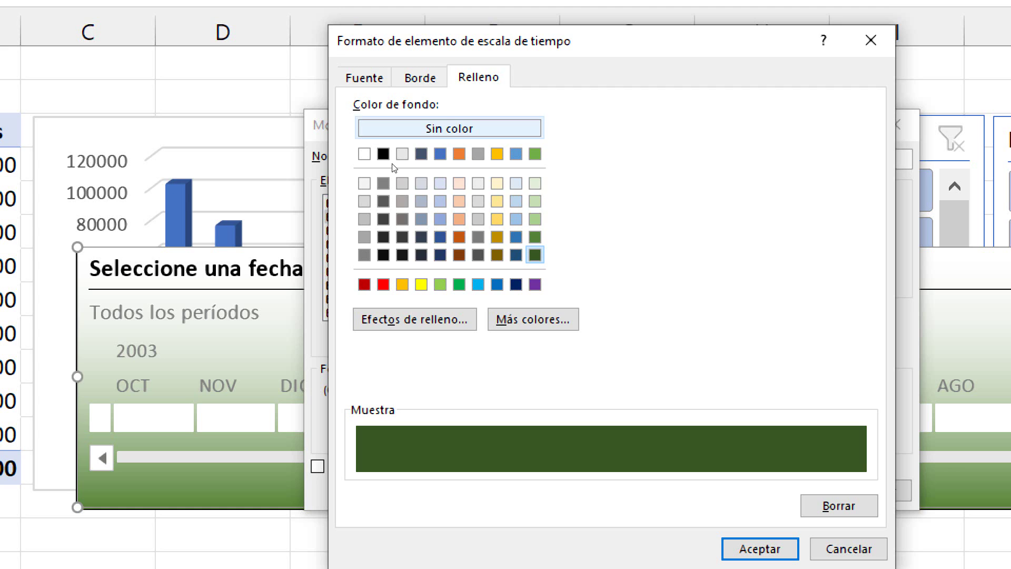
- Make the header text bold at 14 points and apply the updated style
key("ctrl+Tab")
key("alt+c")
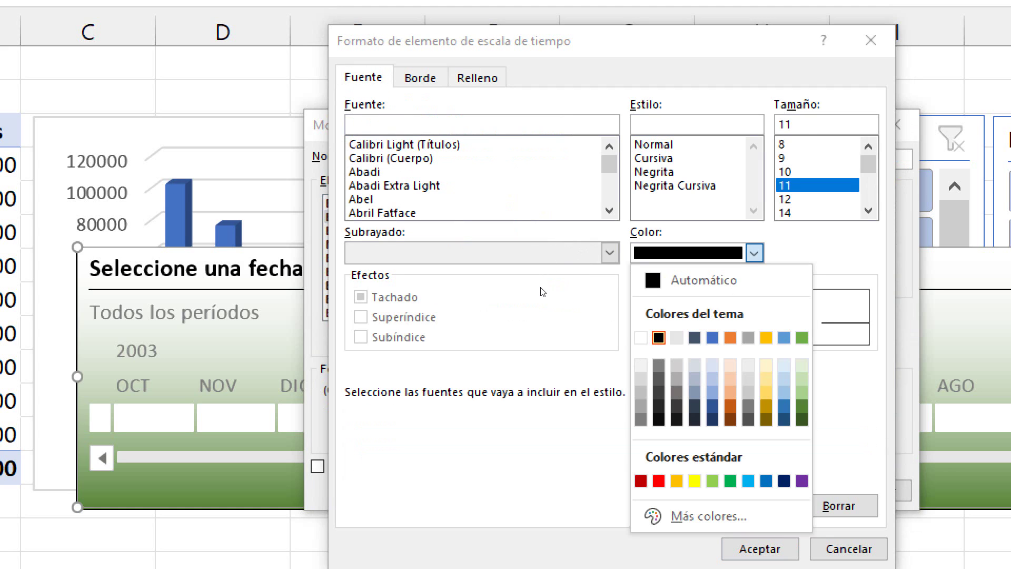
key("Escape")
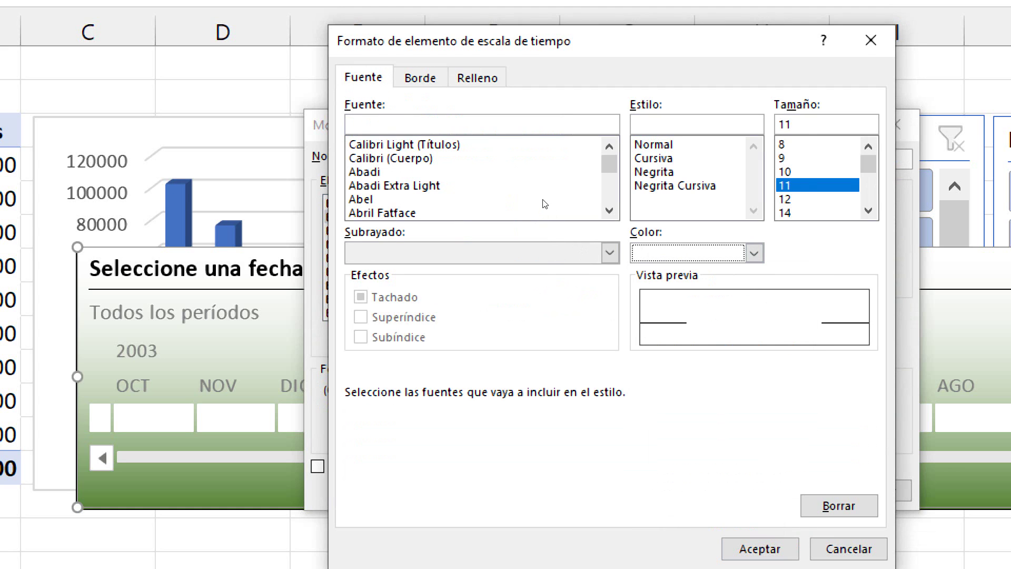
key("ctrl+n")
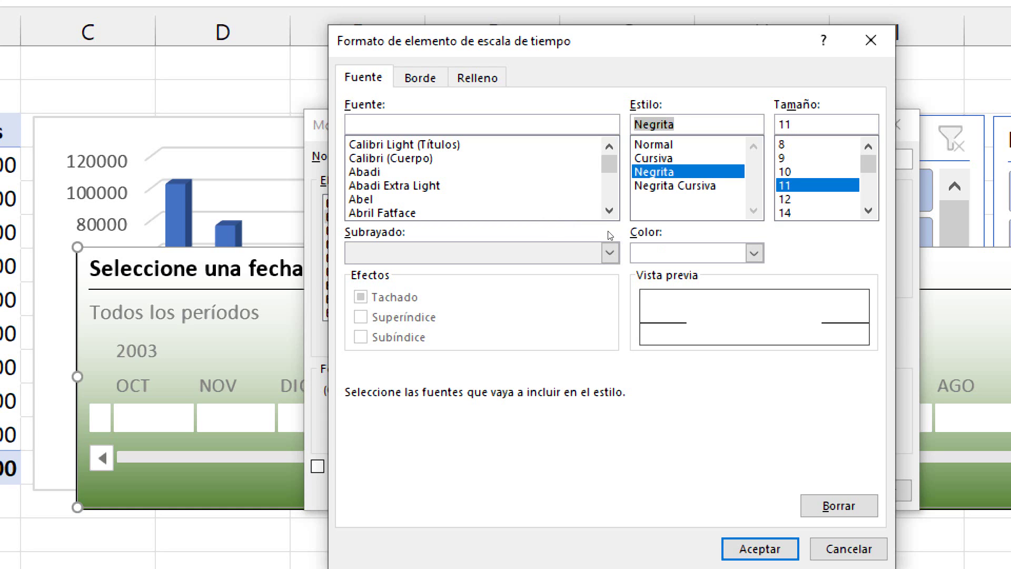
key("Tab")
key("Down")
key("Down")
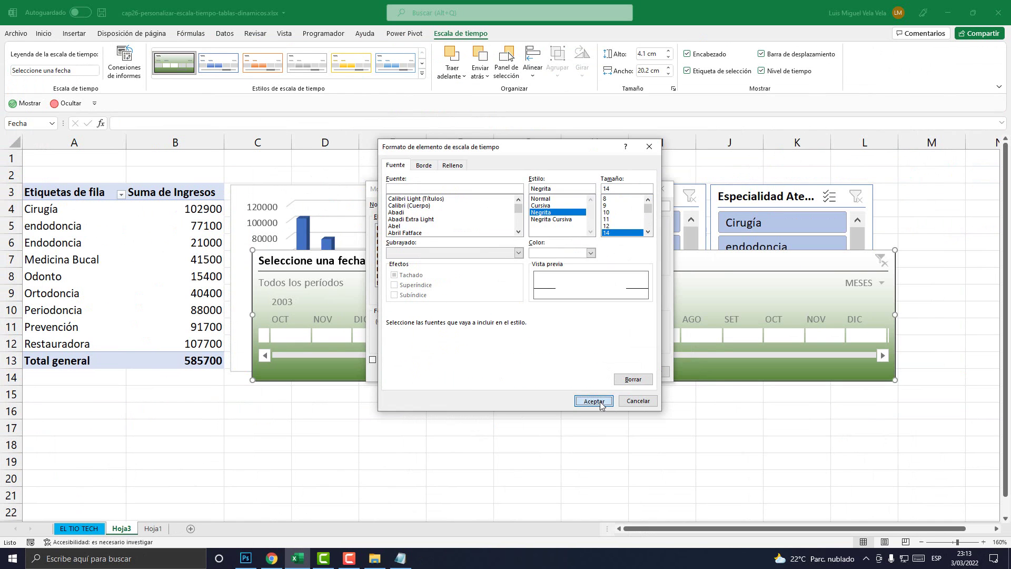
left_click(594, 405)
left_click(605, 372)
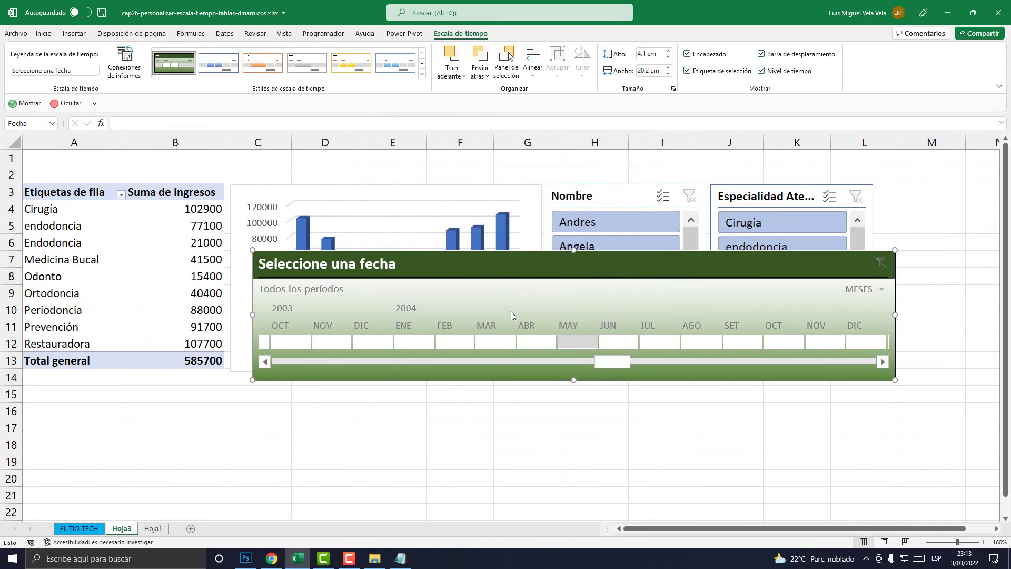
- Lower the timeline over the chart and open formatting for the style's Etiqueta de selección element
left_click_drag(408, 260, 396, 270)
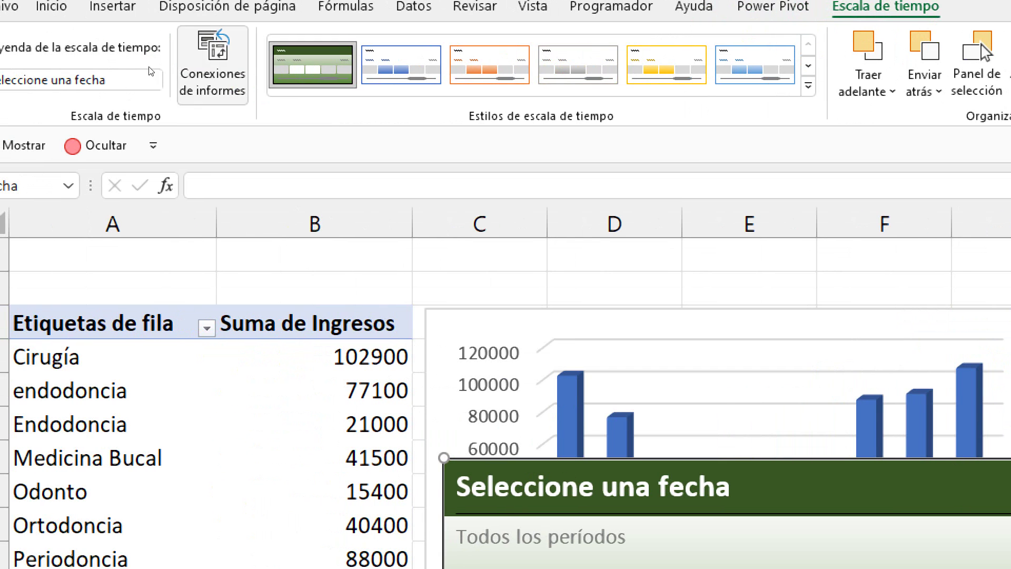
right_click(168, 62)
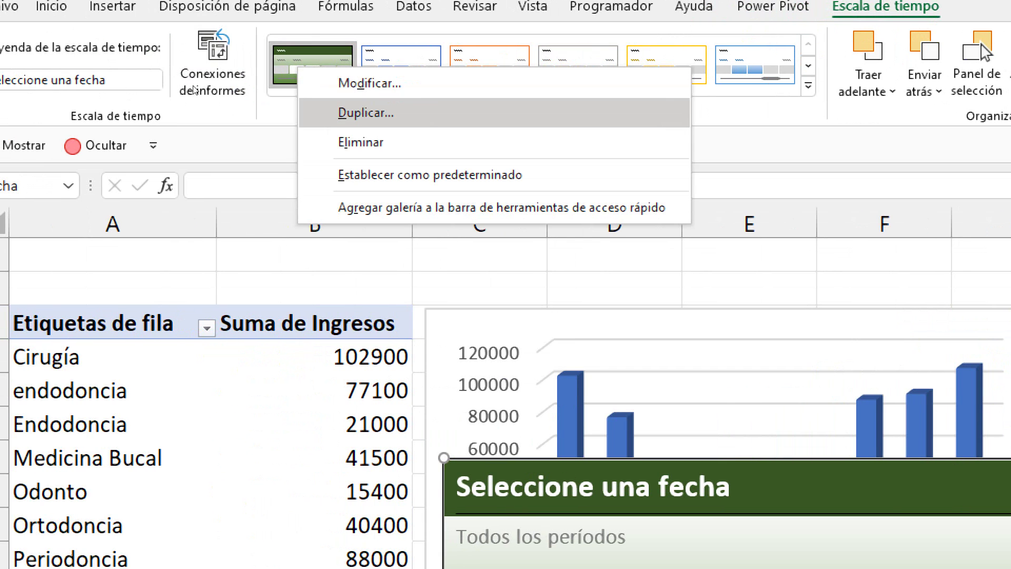
key("Up")
key("Return")
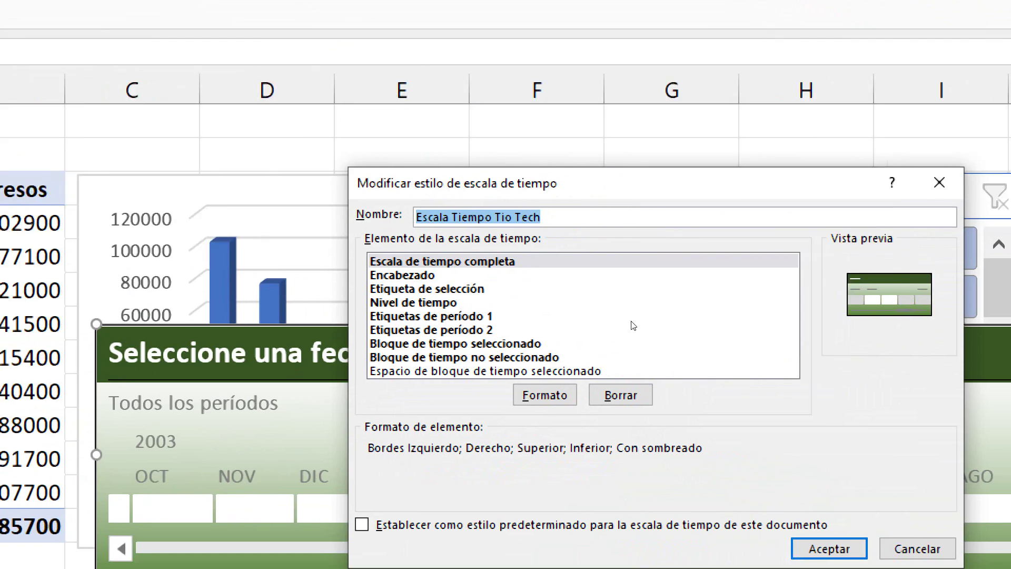
key("Tab")
key("Down")
key("Down")
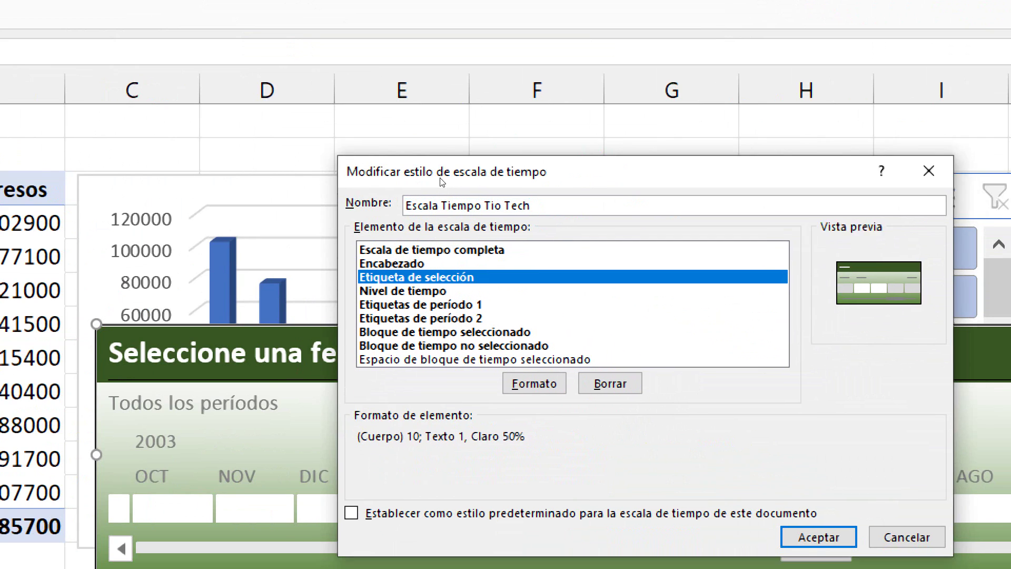
left_click_drag(441, 182, 374, 93)
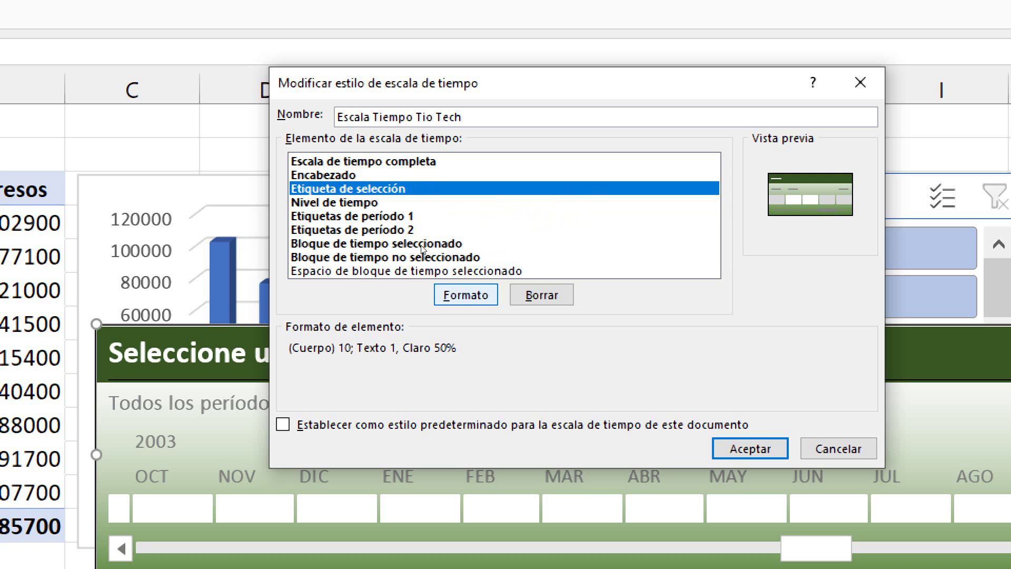
left_click(466, 295)
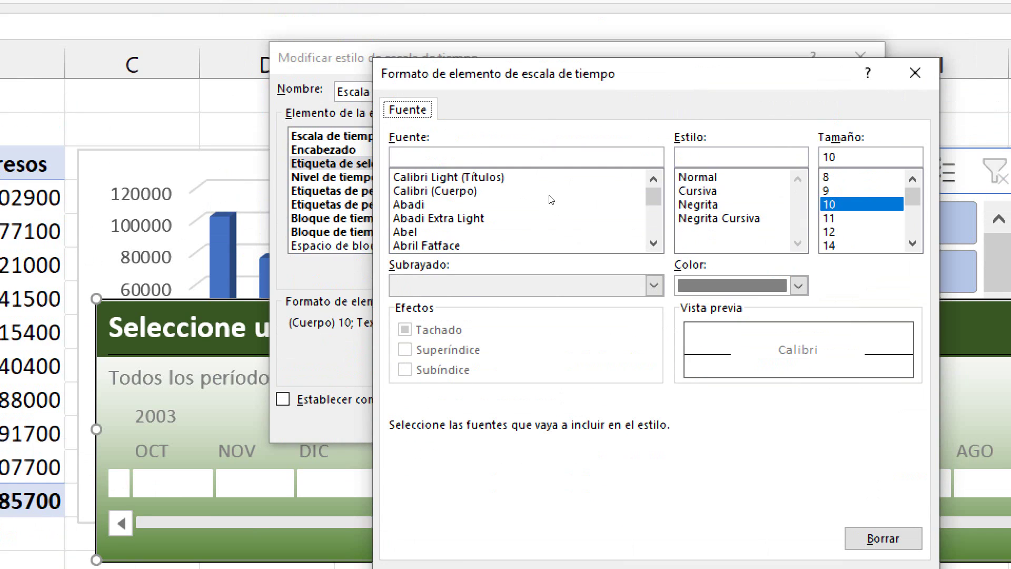
- Set the selection label text colour to Texto 1, Claro 5% and filter the timeline to Abr 2004
key("alt+Down")
key("Right")
key("Down")
key("Down")
key("Down")
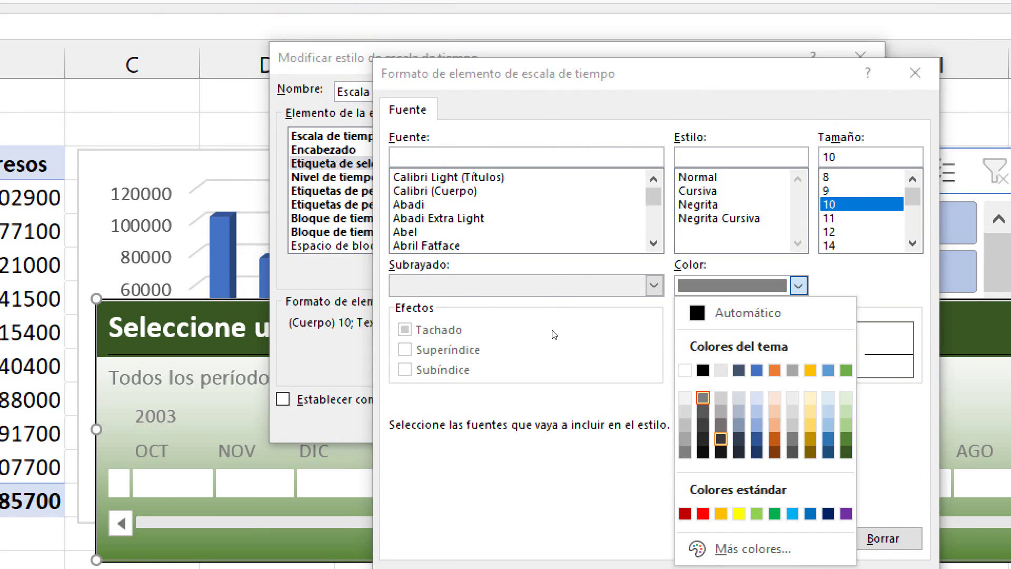
key("Down")
key("Left")
key("Return")
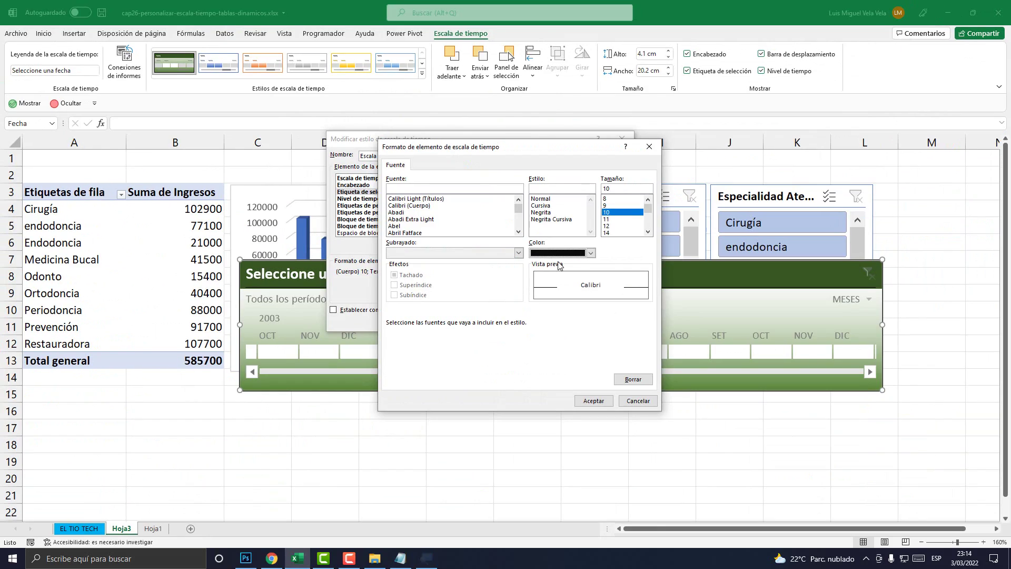
left_click(602, 400)
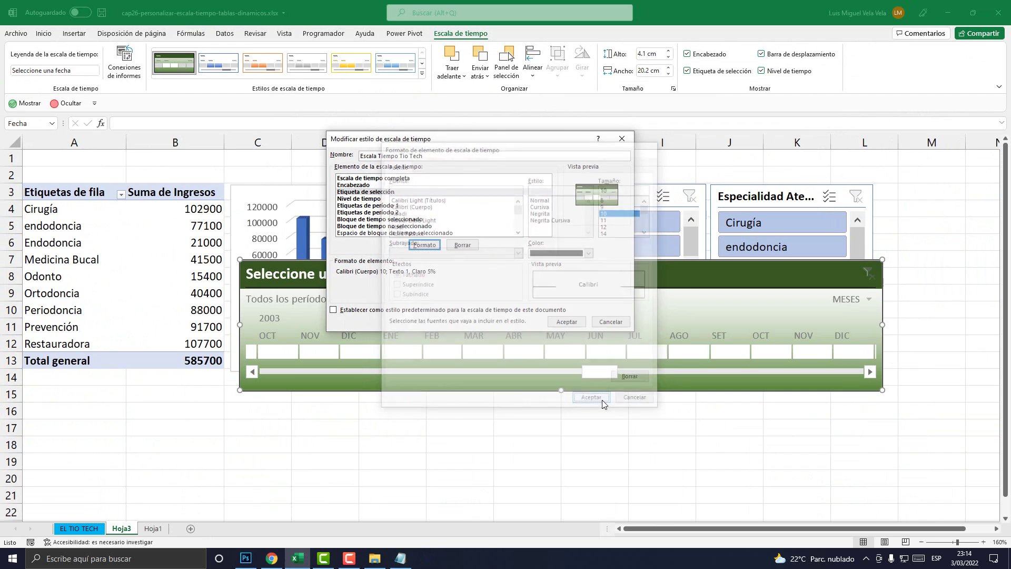
left_click(566, 321)
left_click(527, 351)
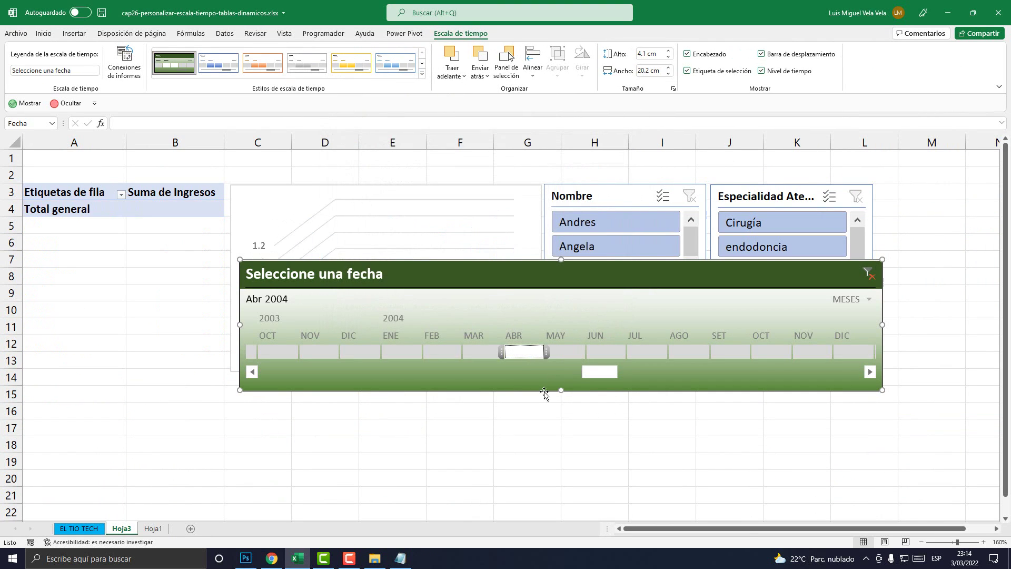
- Select March 2004, extend the period back to November 2003, and scroll through the timeline months
left_click(481, 351)
left_click(316, 351, "shift")
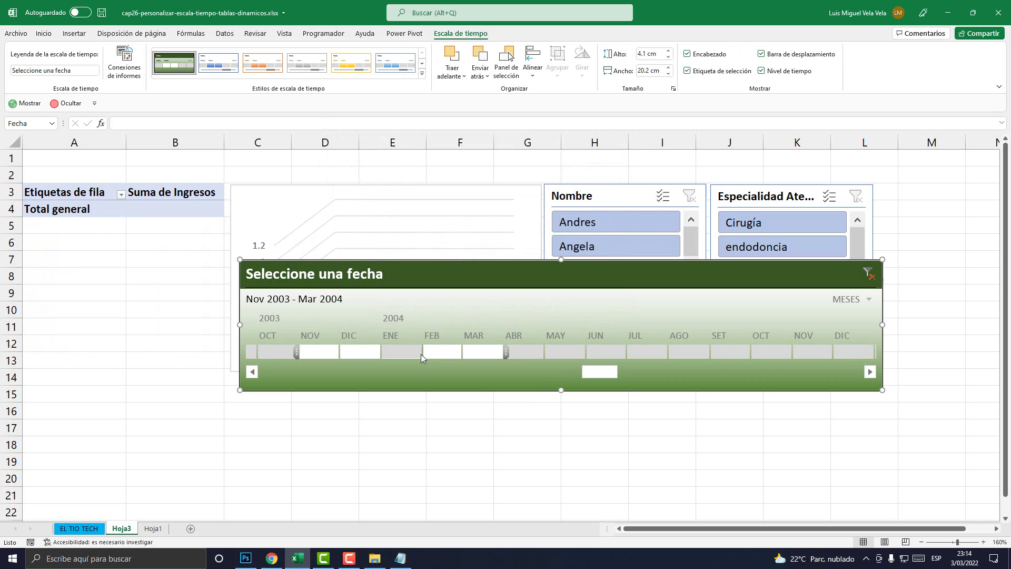
left_click(658, 378)
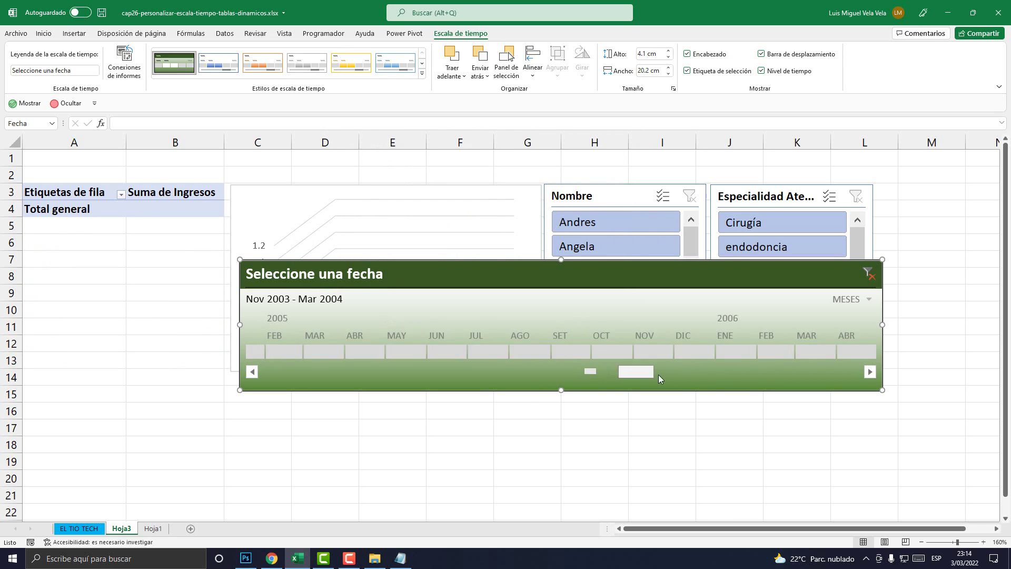
left_click_drag(659, 379, 295, 374)
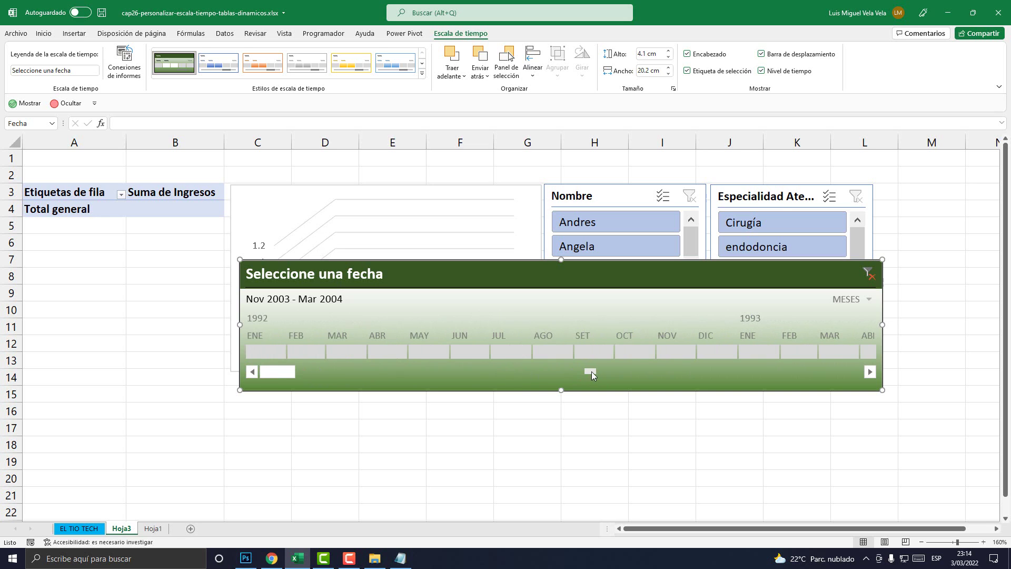
mouse_move(311, 372)
left_mouse_down()
mouse_move(793, 371)
mouse_move(536, 372)
left_mouse_up()
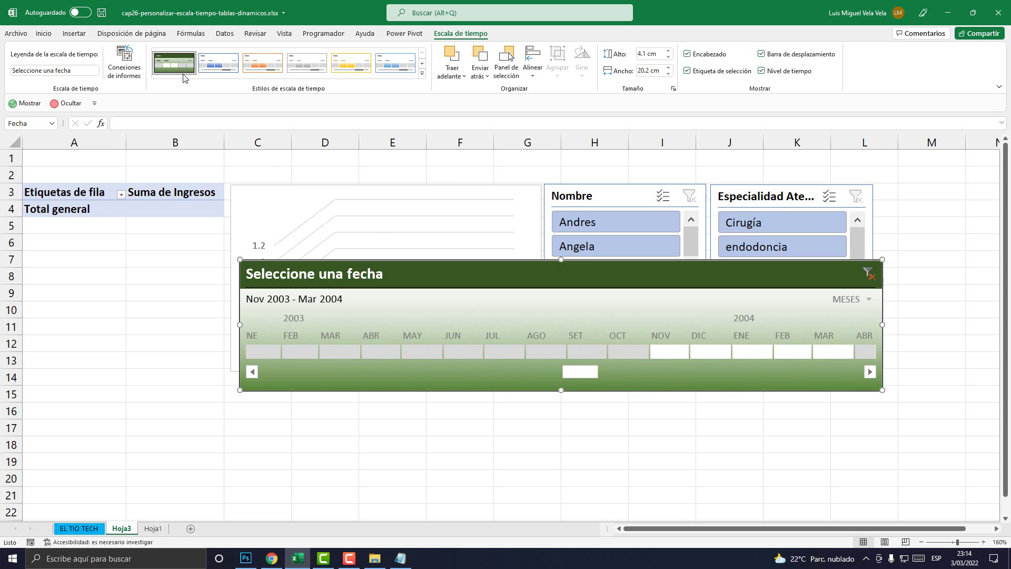
- Fill the style's Bloque de tiempo seleccionado yellow and extend the selection back to April 2003
right_click(175, 64)
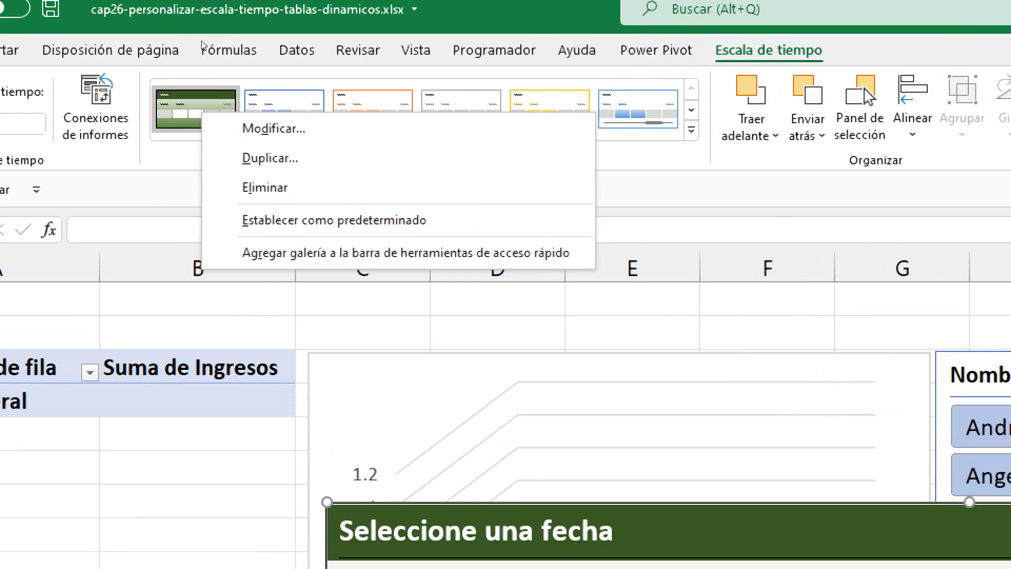
left_click(263, 128)
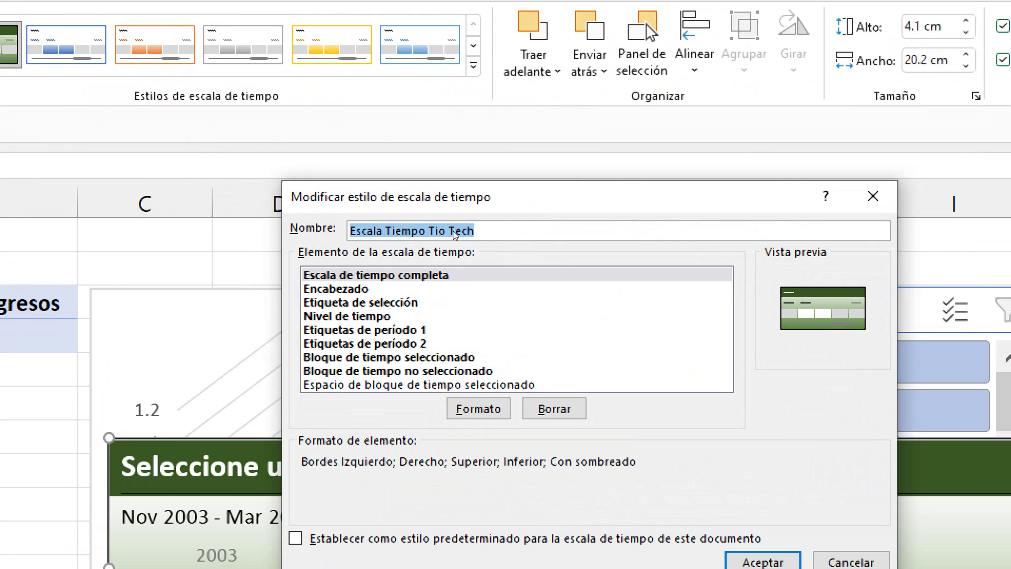
left_click(364, 330)
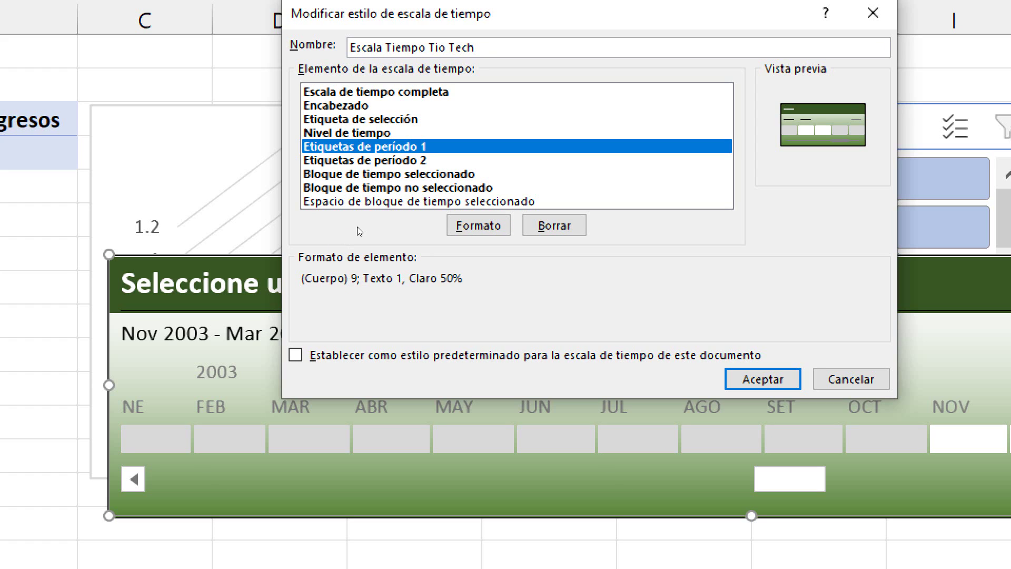
key("Down")
key("Down")
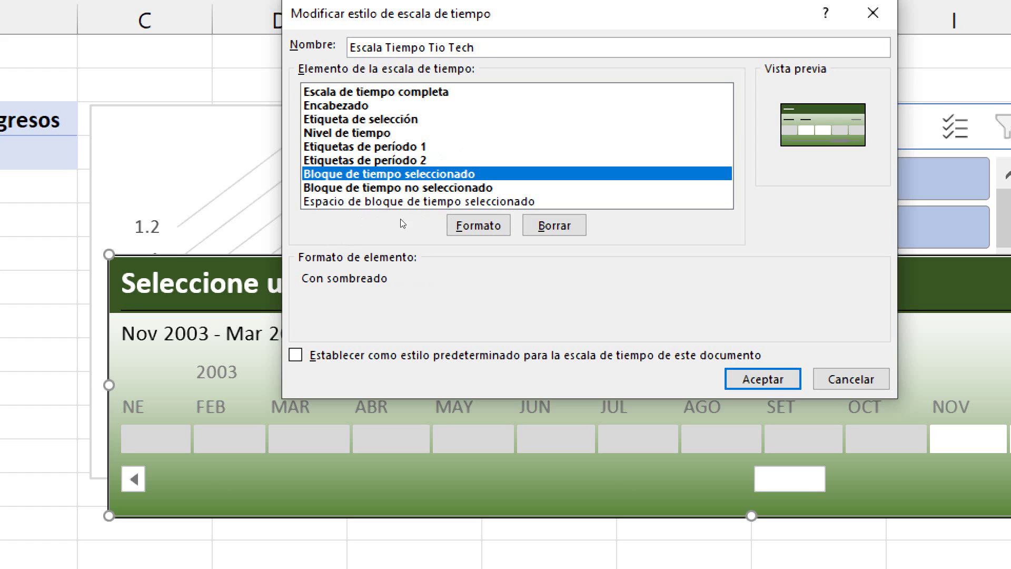
key("Down")
key("Up")
key("alt+f")
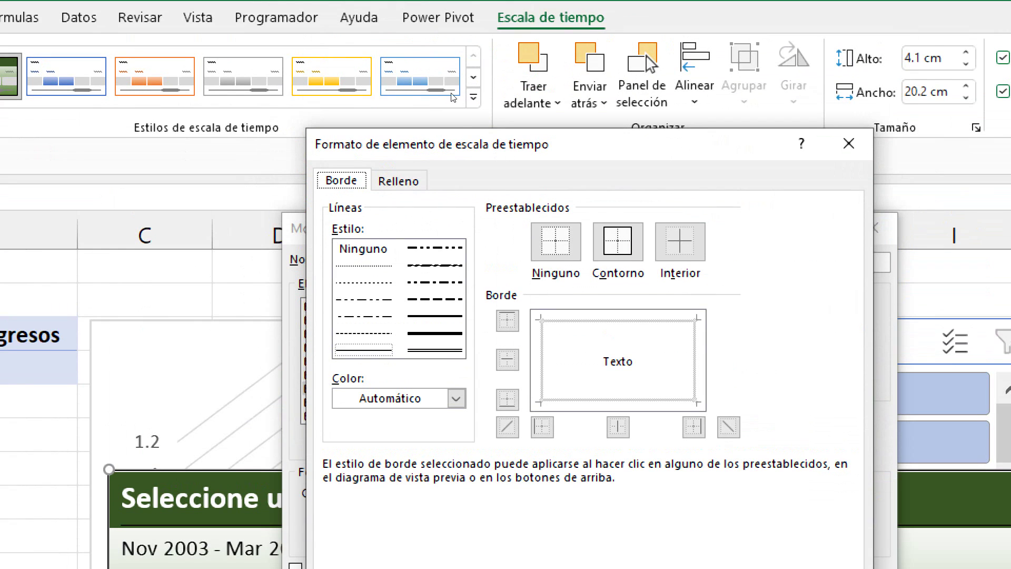
key("ctrl+Tab")
left_click(400, 298)
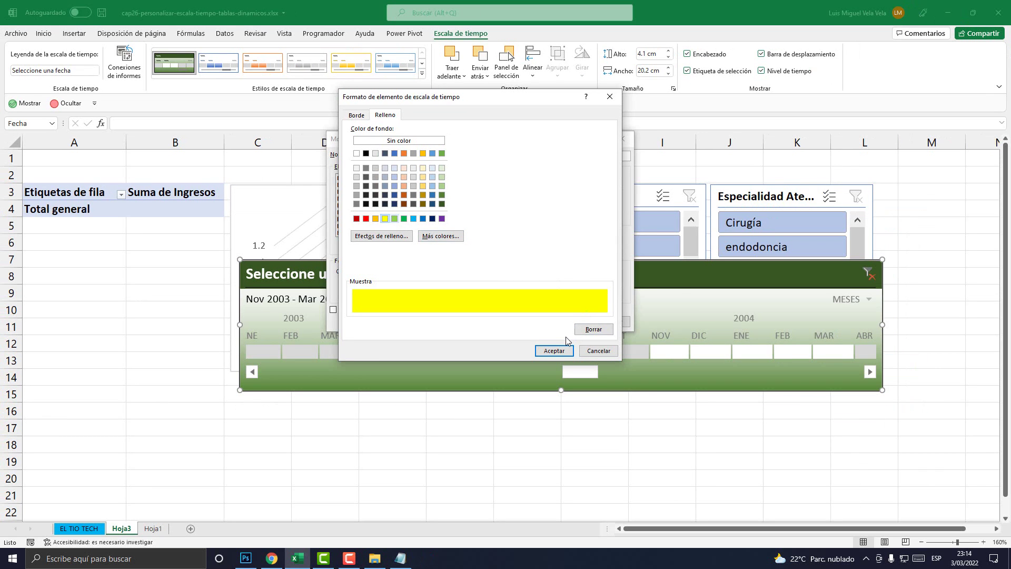
left_click(560, 351)
left_click(571, 321)
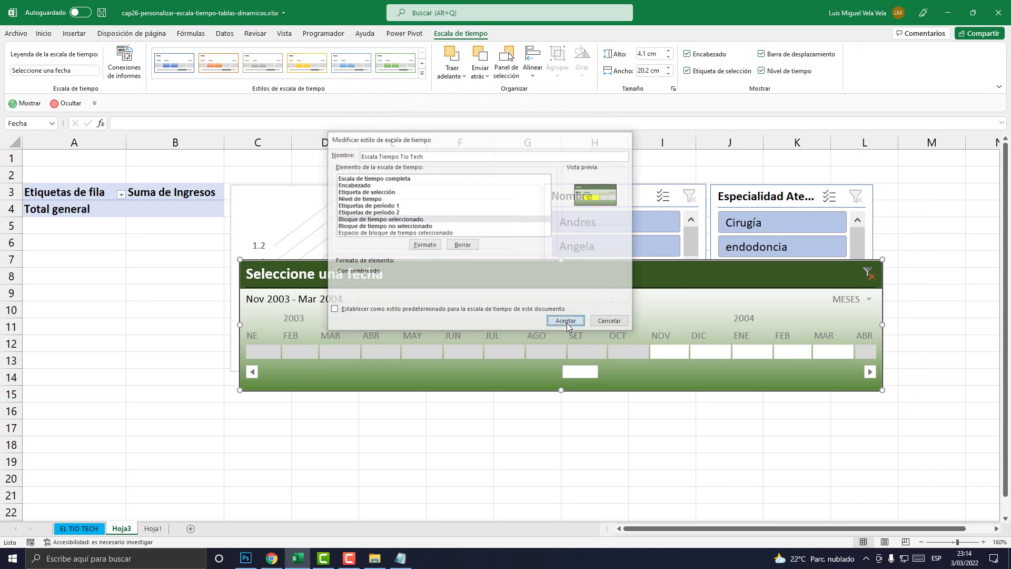
left_click_drag(647, 352, 358, 352)
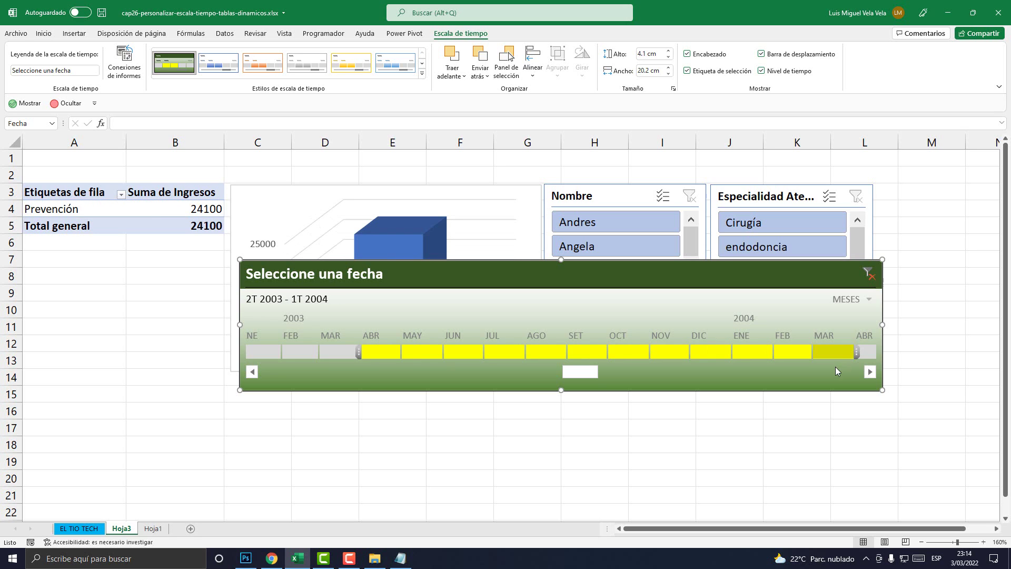
- Trim the selection to Abr 2003 – Ene 2004, move the timeline below the chart, and reopen the style editor
mouse_move(857, 352)
left_mouse_down()
mouse_move(552, 351)
mouse_move(774, 352)
left_mouse_up()
left_click_drag(633, 274, 624, 381)
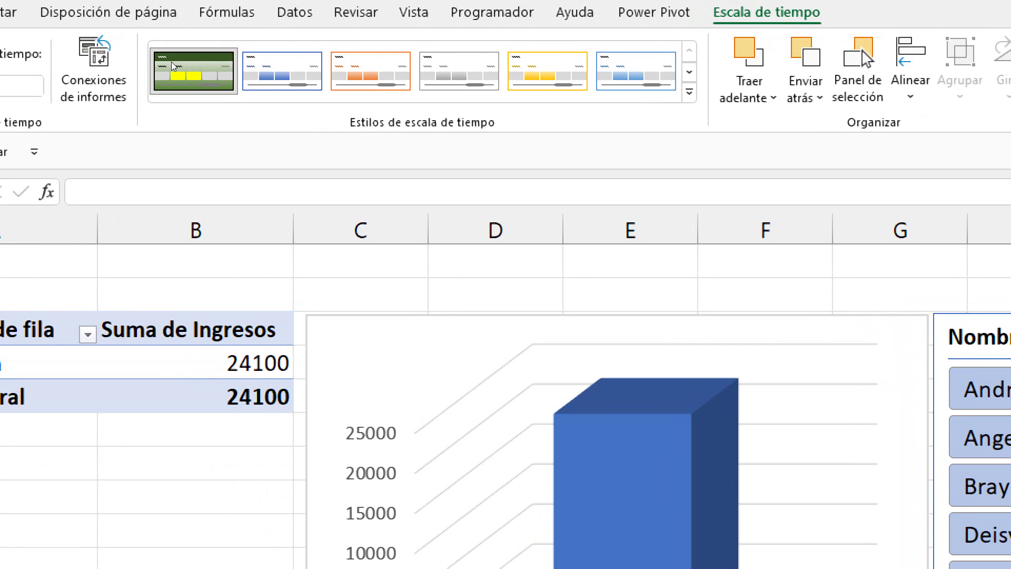
right_click(188, 66)
left_click(260, 86)
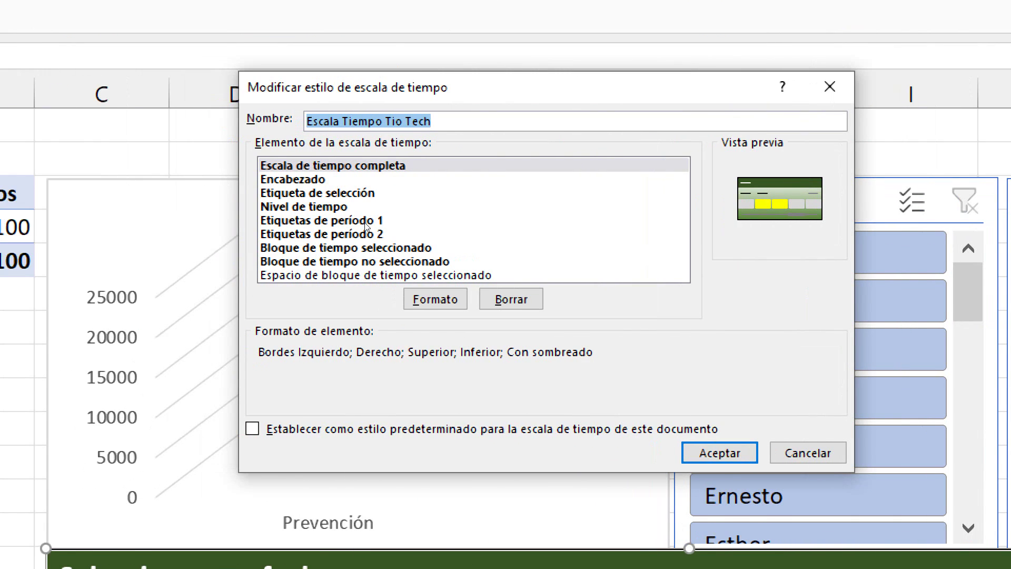
- Scroll through the editor's element list to review the Escala Tiempo Tio Tech settings
scroll(366, 231, "down", 8)
scroll(367, 225, "up", 2)
scroll(367, 218, "up", 1)
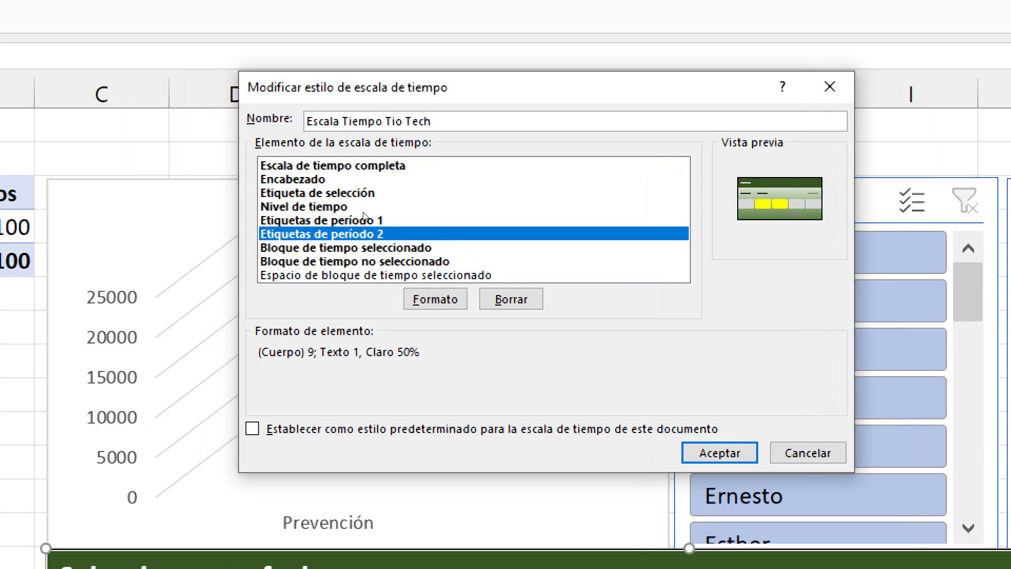
scroll(367, 214, "up", 1)
scroll(367, 206, "up", 1)
scroll(367, 200, "up", 1)
scroll(368, 208, "down", 1)
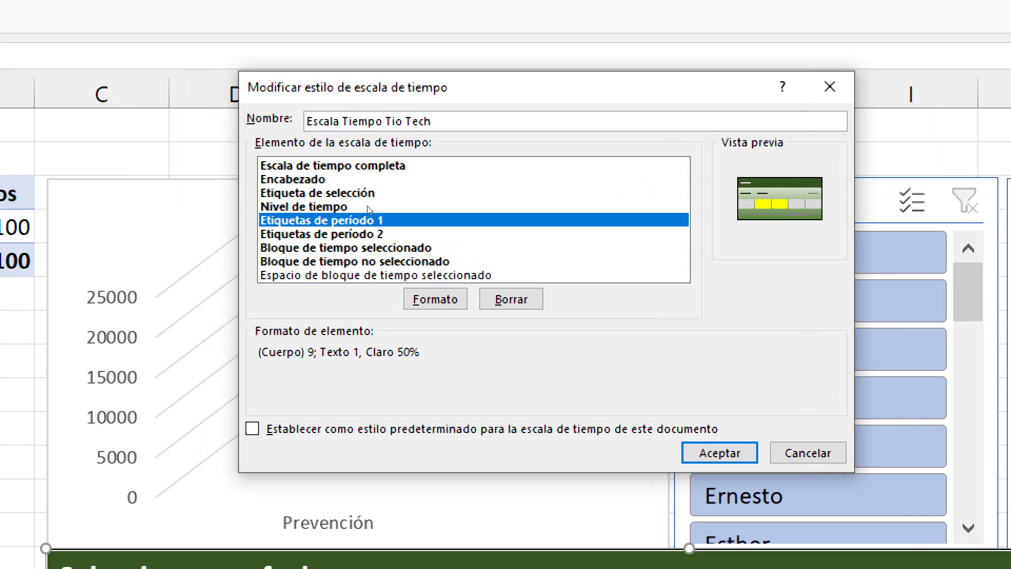
scroll(368, 213, "down", 1)
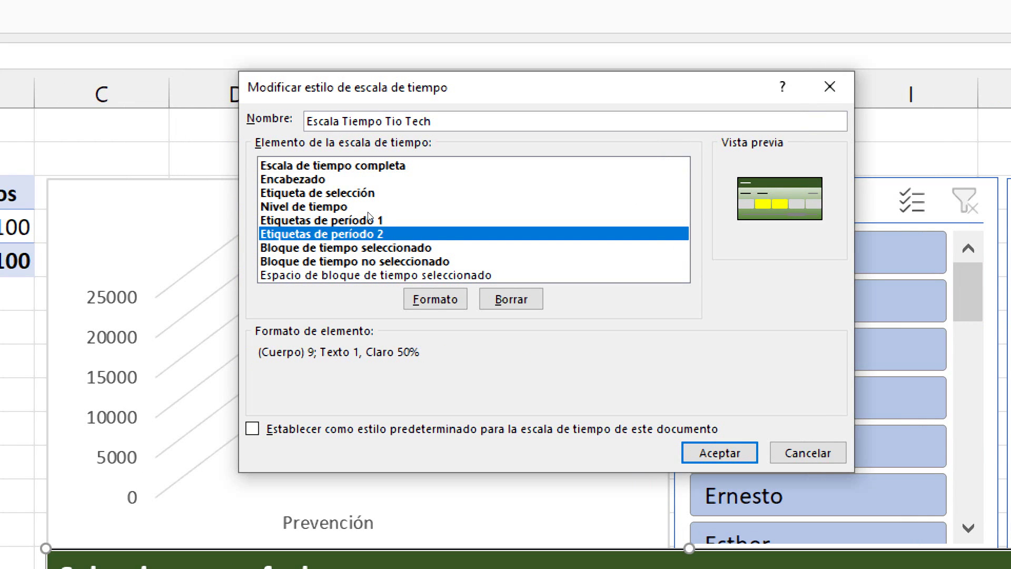
scroll(371, 221, "down", 1)
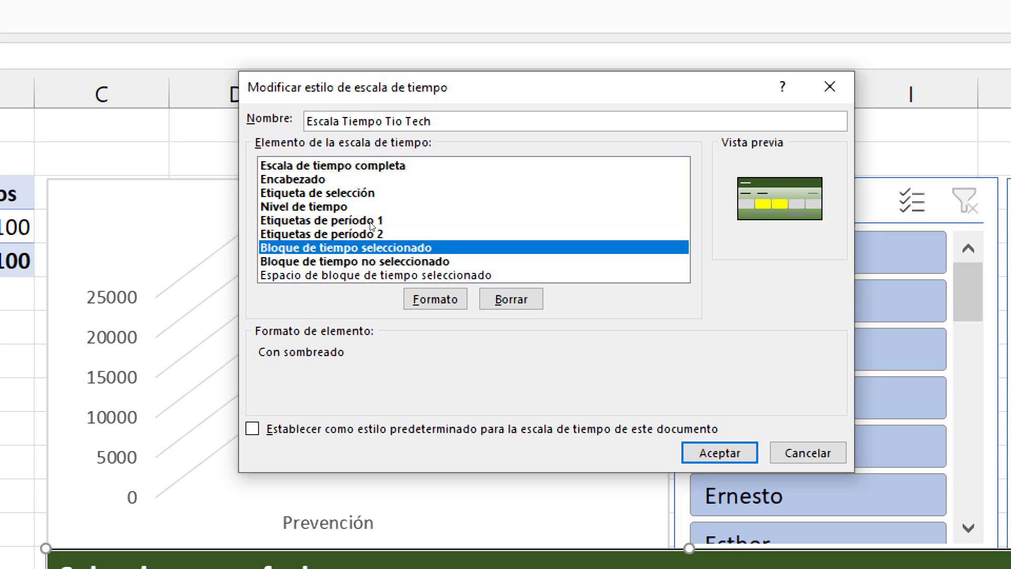
scroll(381, 231, "down", 1)
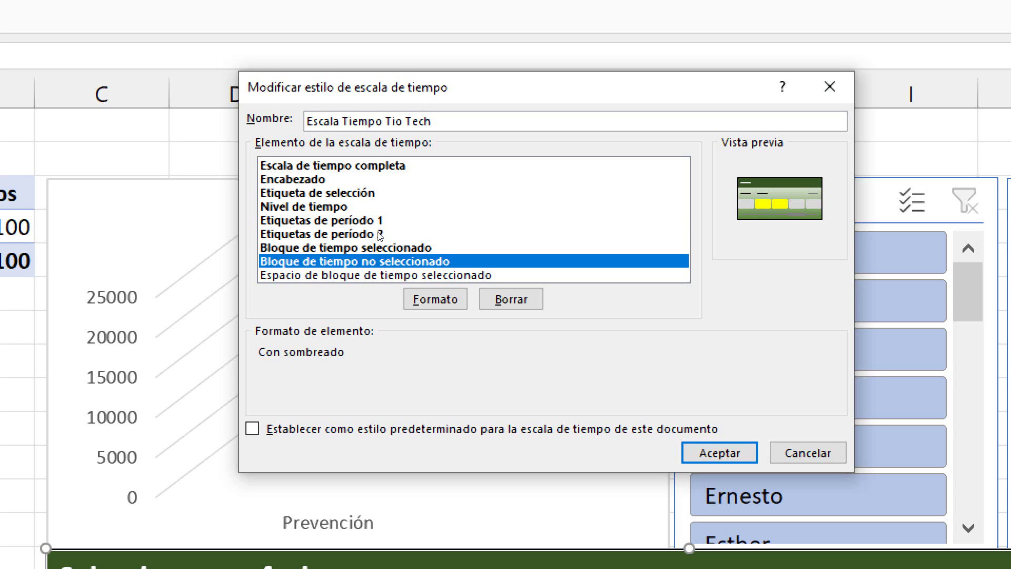
scroll(380, 235, "down", 1)
scroll(383, 231, "up", 1)
scroll(384, 226, "up", 1)
scroll(382, 220, "up", 1)
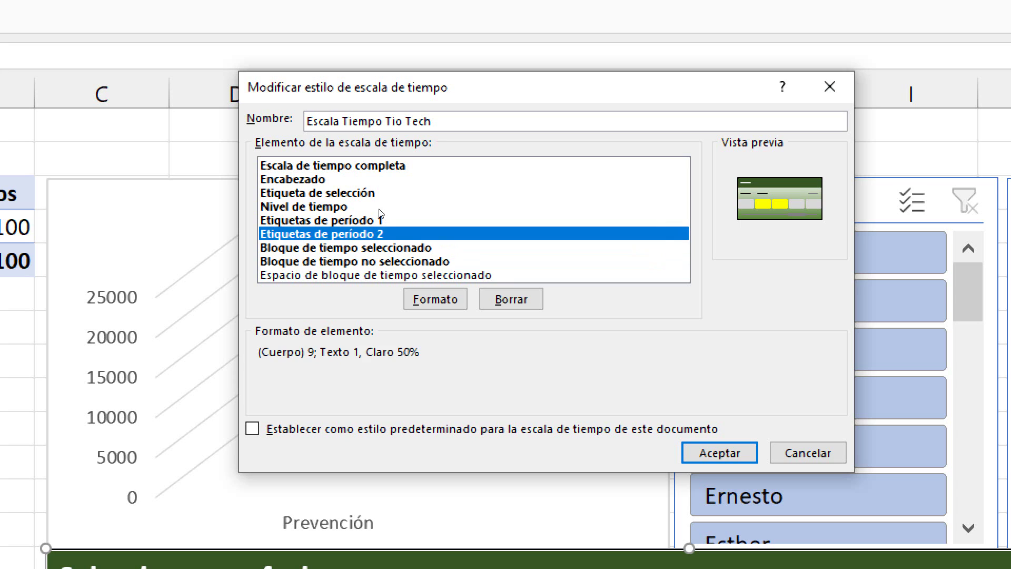
scroll(379, 210, "up", 1)
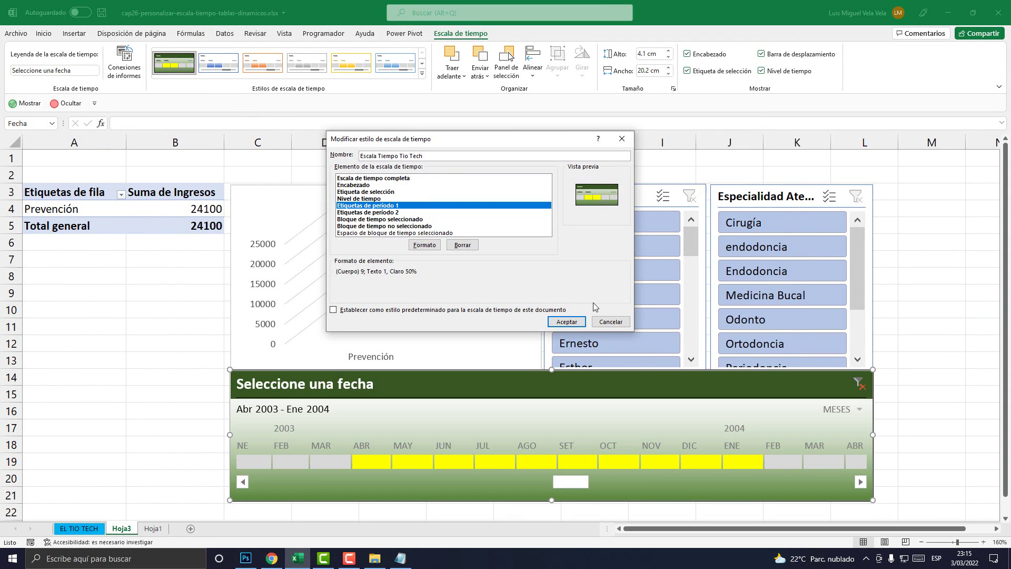
- Close the timeline style editor with Aceptar, keeping the yellow Abr 2003 – Ene 2004 selection
left_click(605, 320)
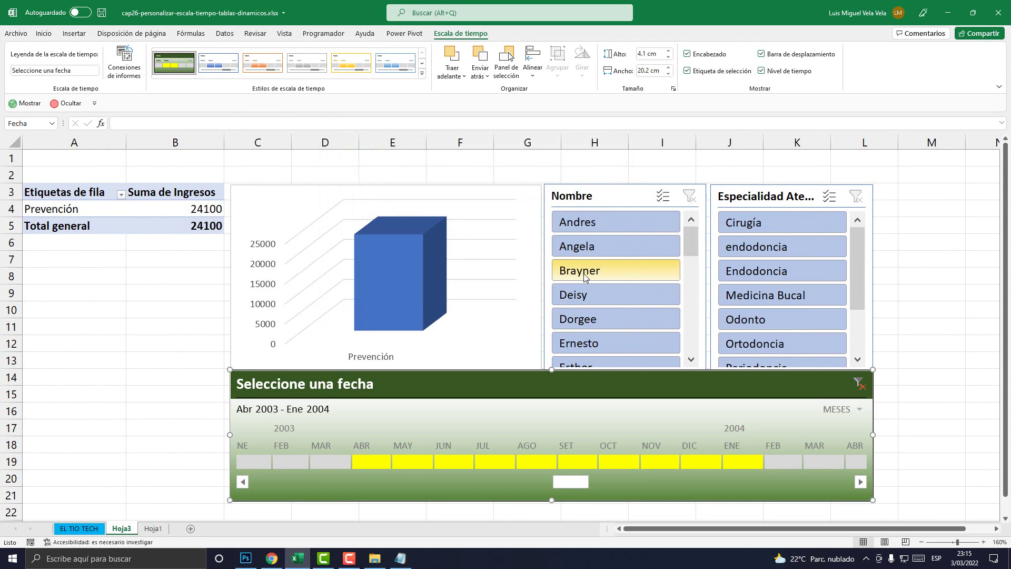